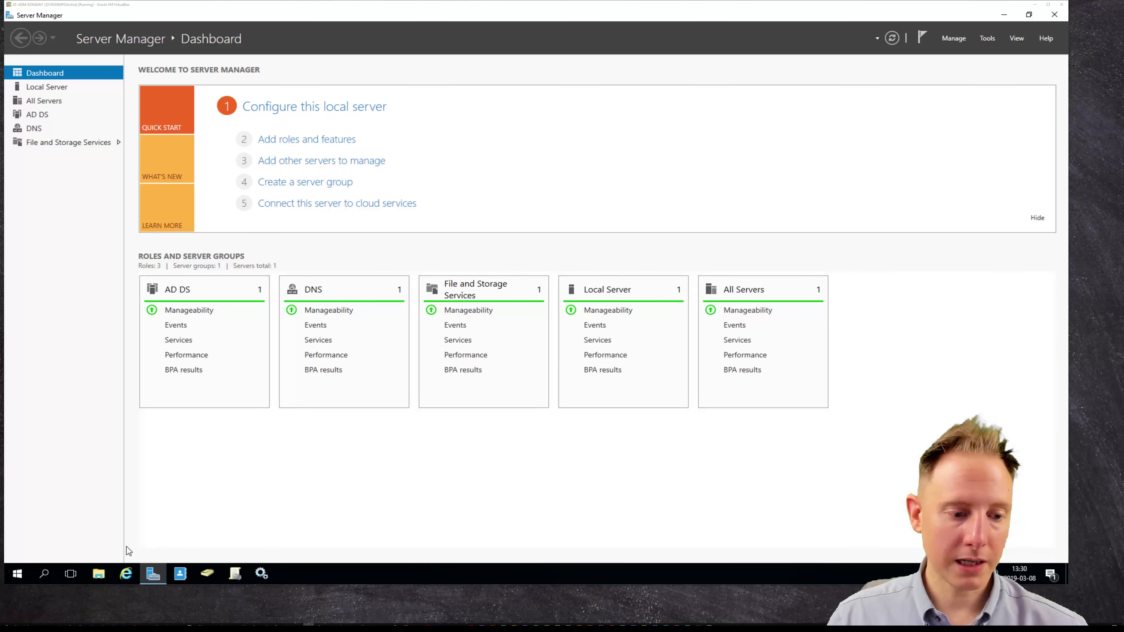
- Open two File Explorer windows and arrange them side by side
left_click(99, 573)
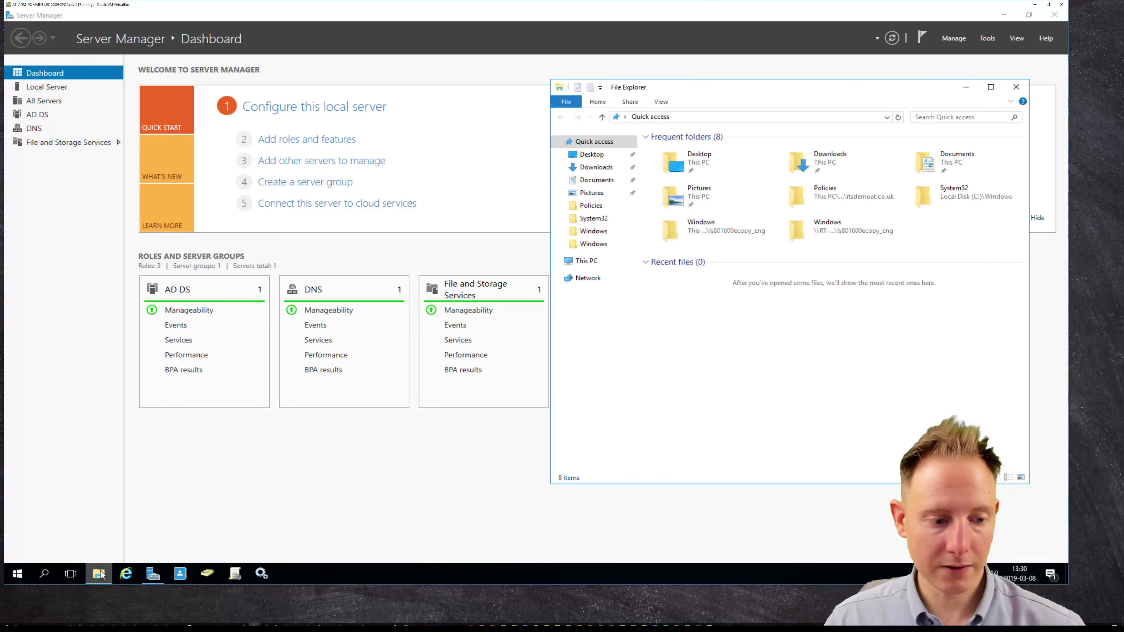
right_click(102, 571)
left_click(103, 518)
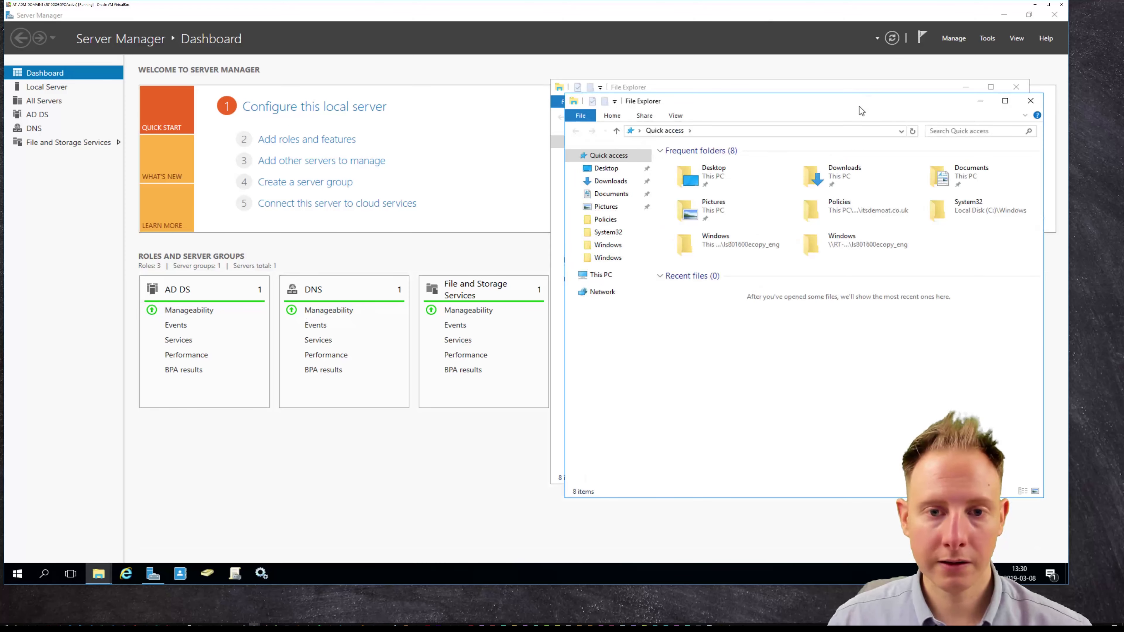
left_click_drag(861, 111, 350, 102)
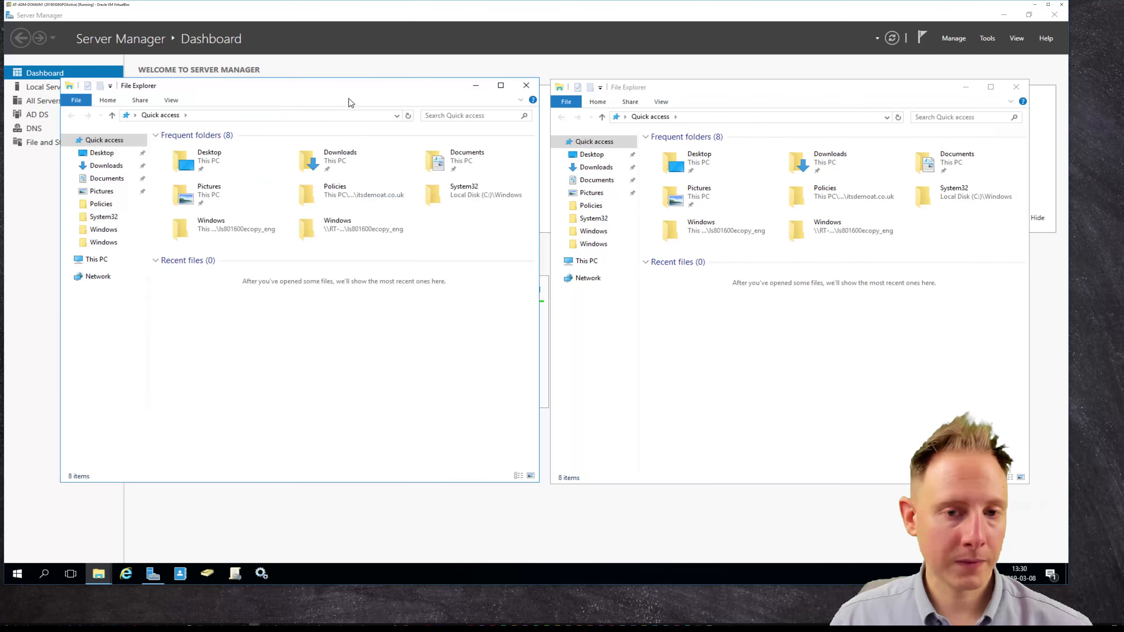
- In one File Explorer window, open the Software\ITS\LanSchool folder on the My_Book (RT-AC5300-F080) network share
left_click(94, 259)
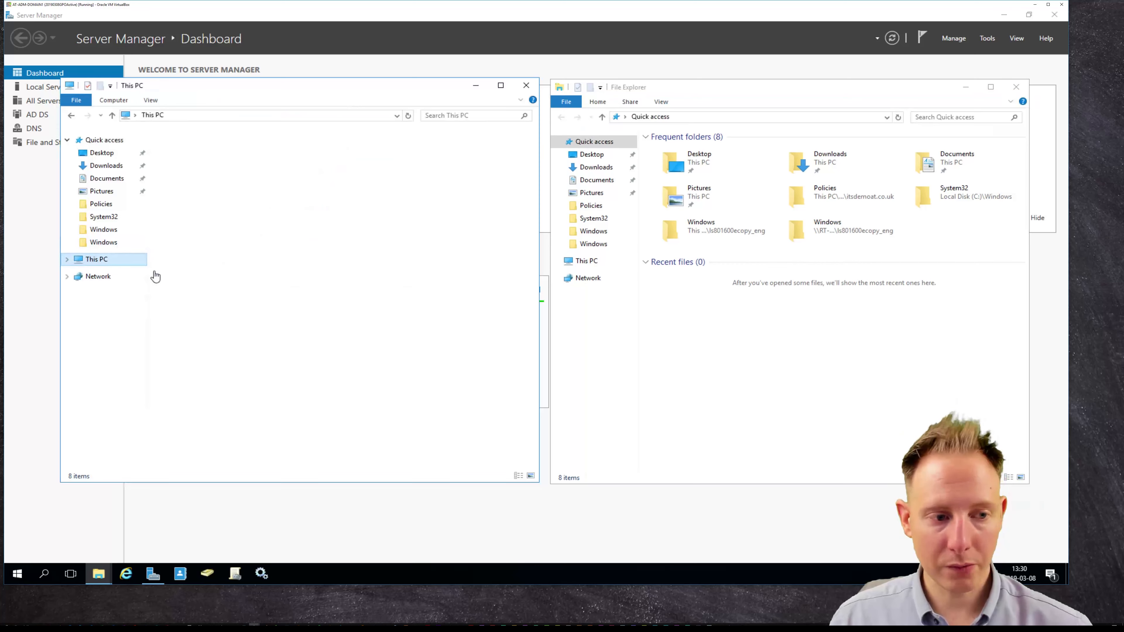
double_click(230, 306)
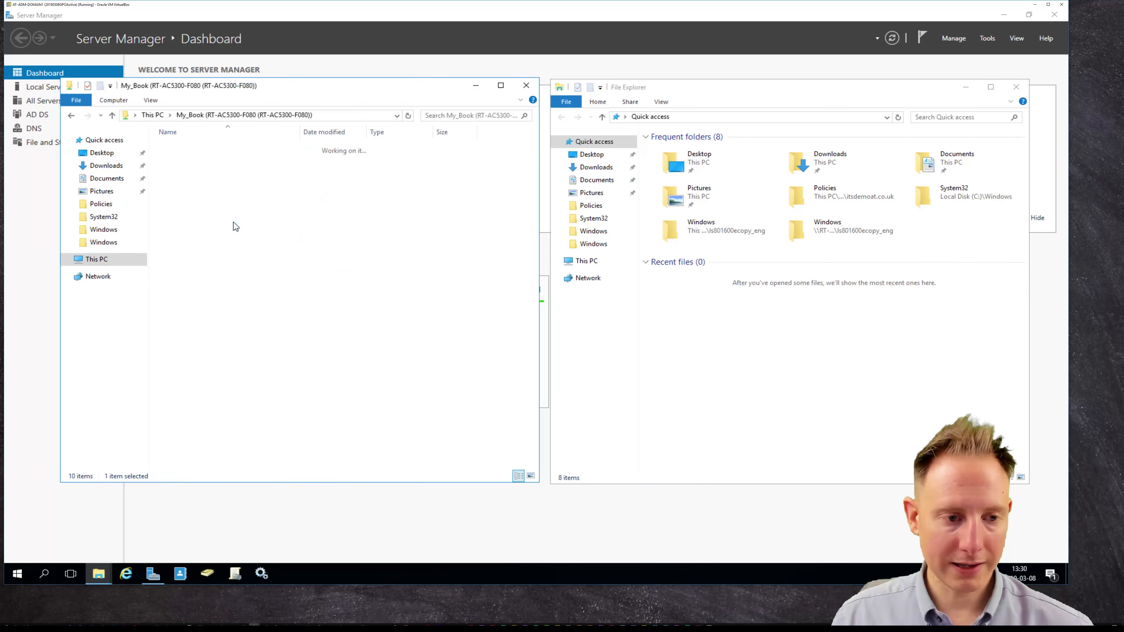
key("s")
key("Return")
key("i")
key("t")
key("Return")
key("l")
key("Return")
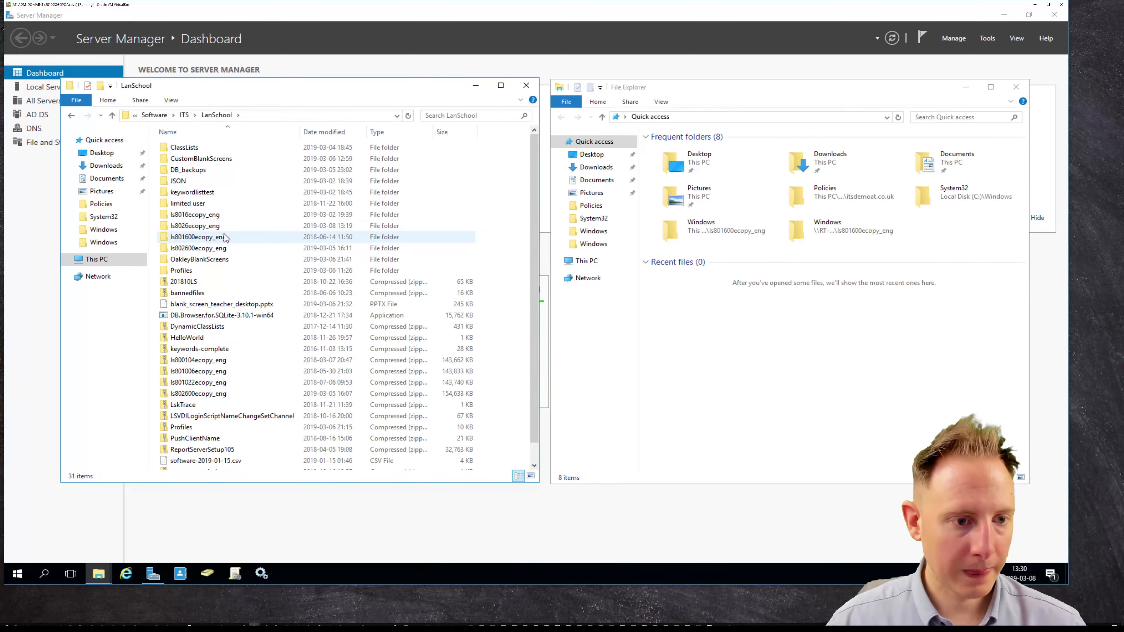
- Open the Windows subfolder of the ls802600ecopy_eng installation folder
double_click(222, 249)
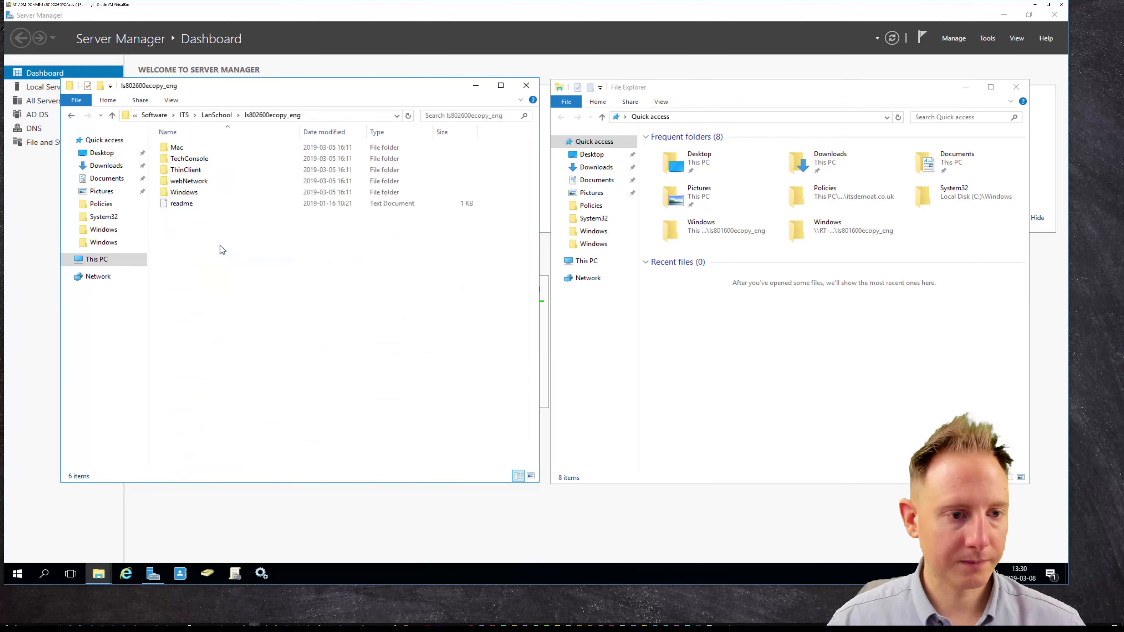
double_click(197, 193)
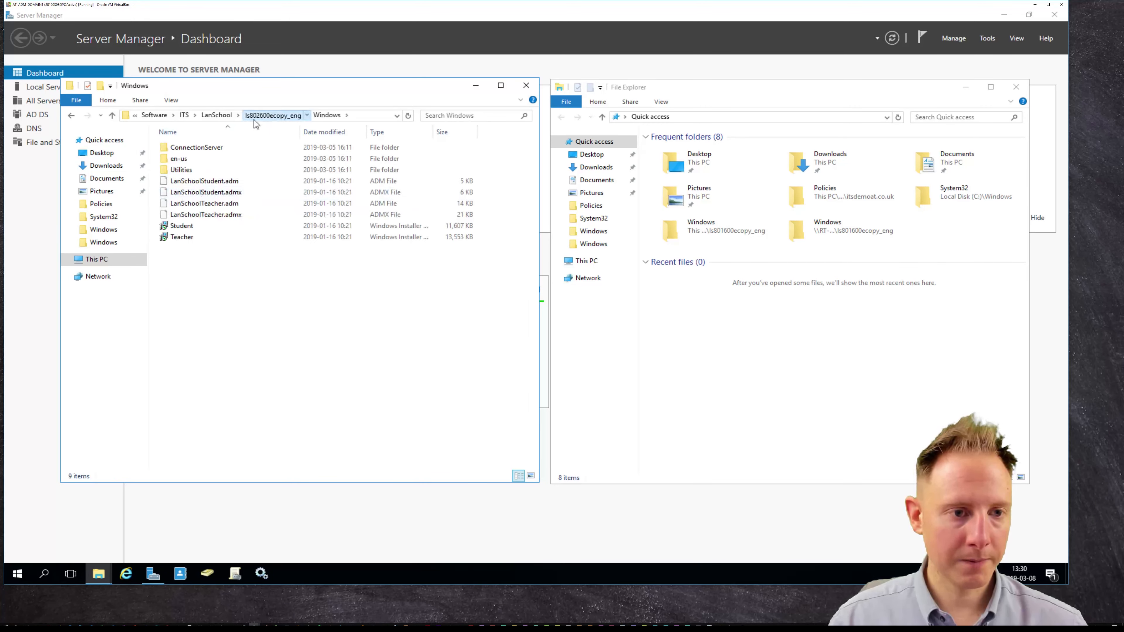
left_click(272, 115)
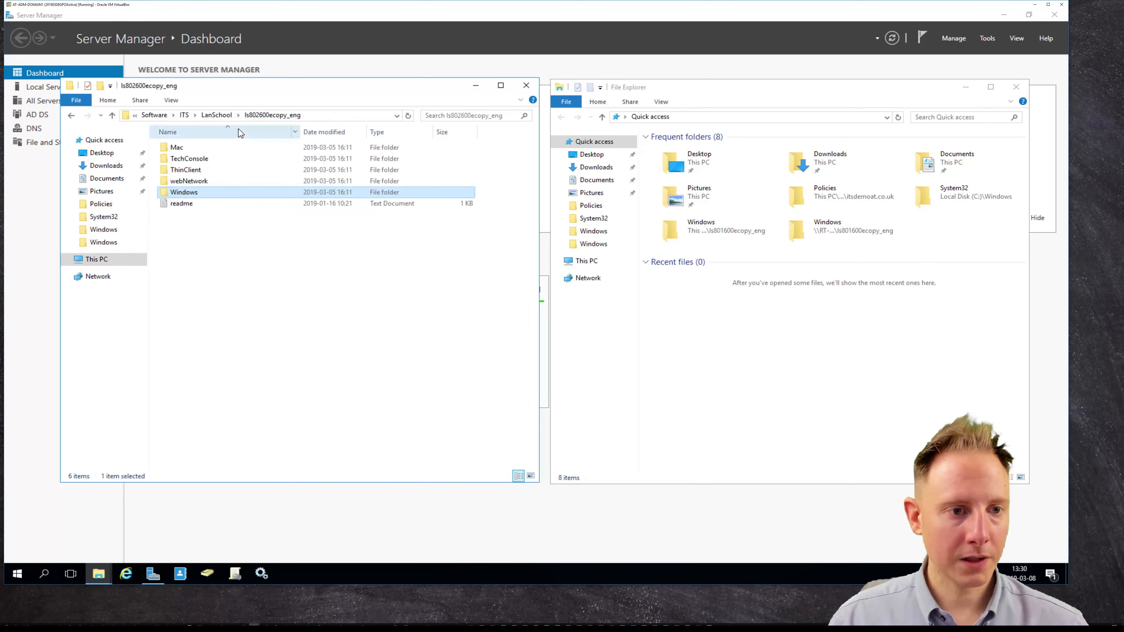
double_click(190, 195)
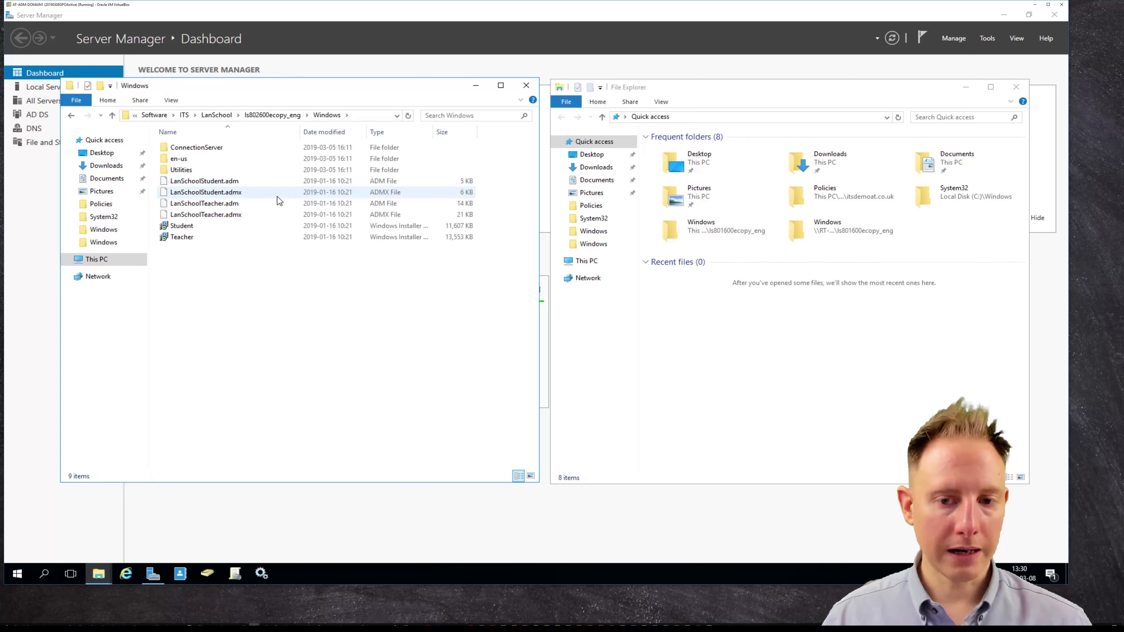
- Copy LanSchoolStudent.admx and LanSchoolTeacher.admx to the clipboard
left_click(242, 191)
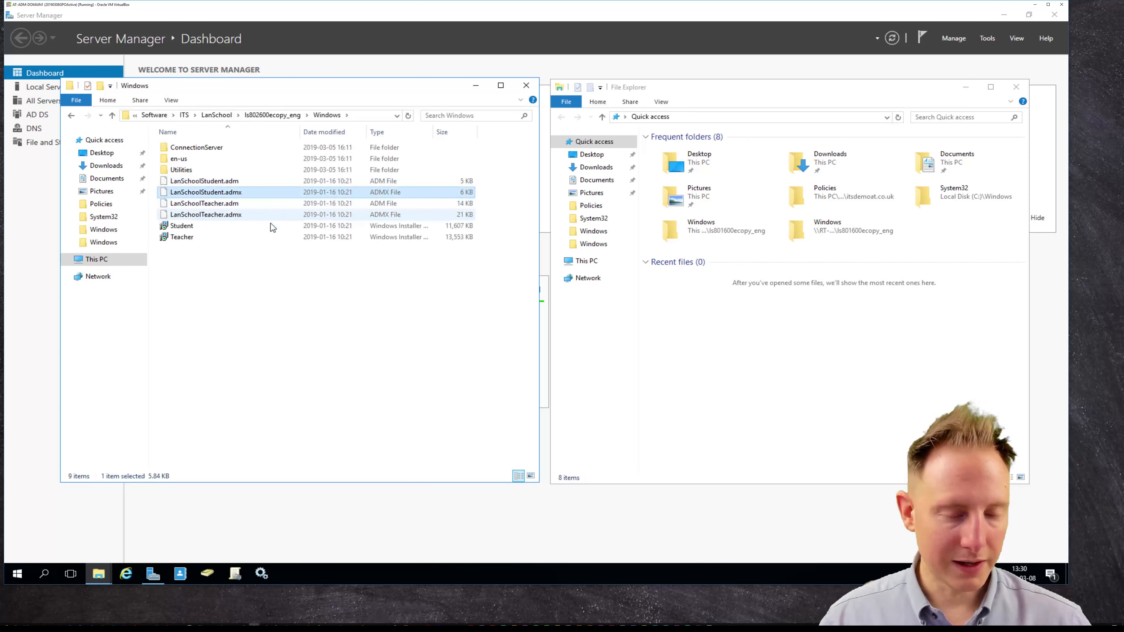
left_click(225, 215, "ctrl")
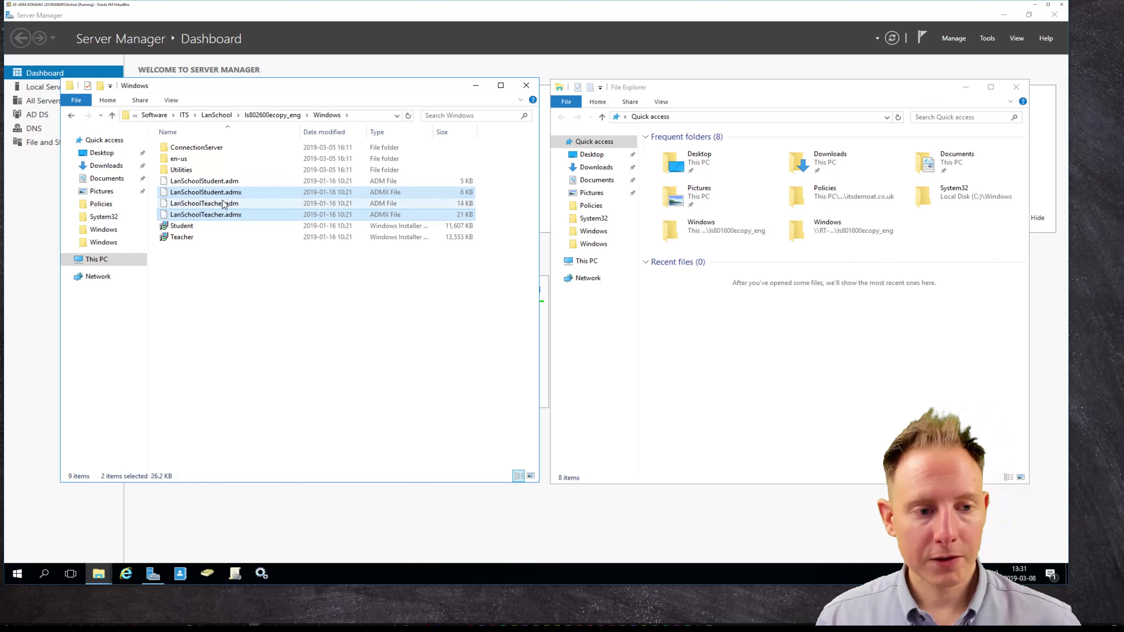
right_click(238, 213)
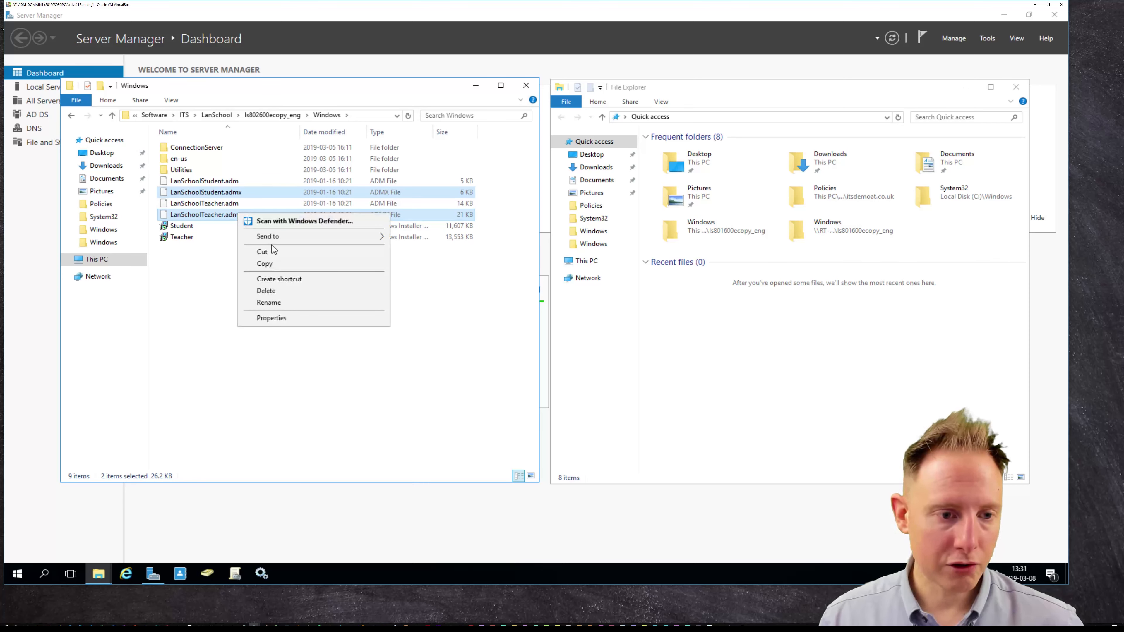
left_click(273, 265)
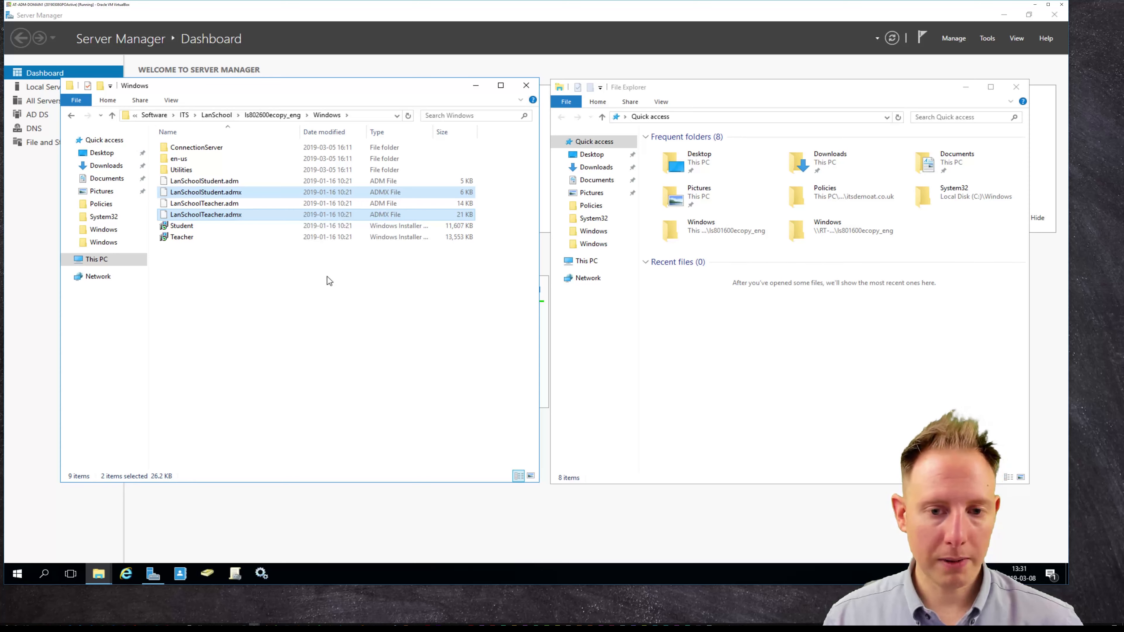
- Paste the two copied ADMX files into C:\Windows\PolicyDefinitions in the other File Explorer window
left_click(585, 260)
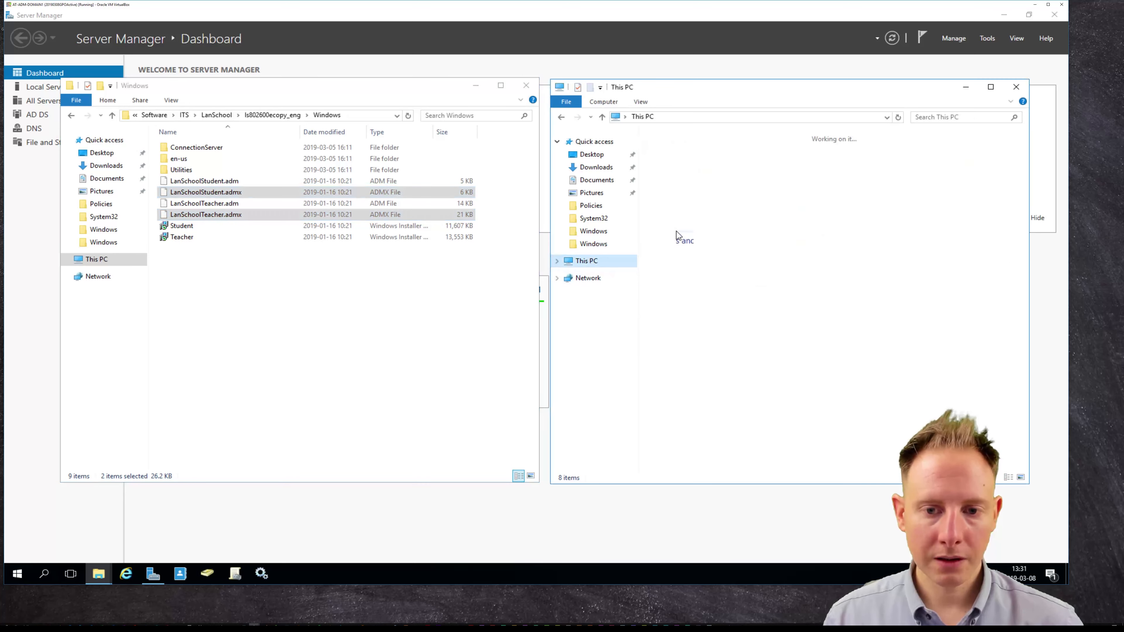
double_click(705, 262)
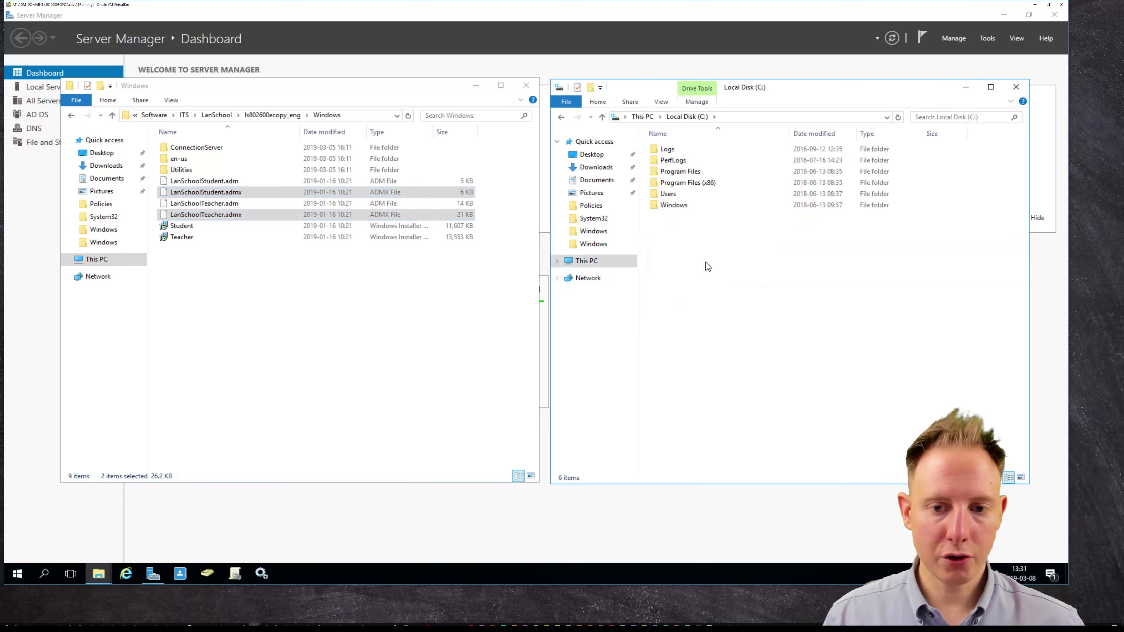
double_click(684, 204)
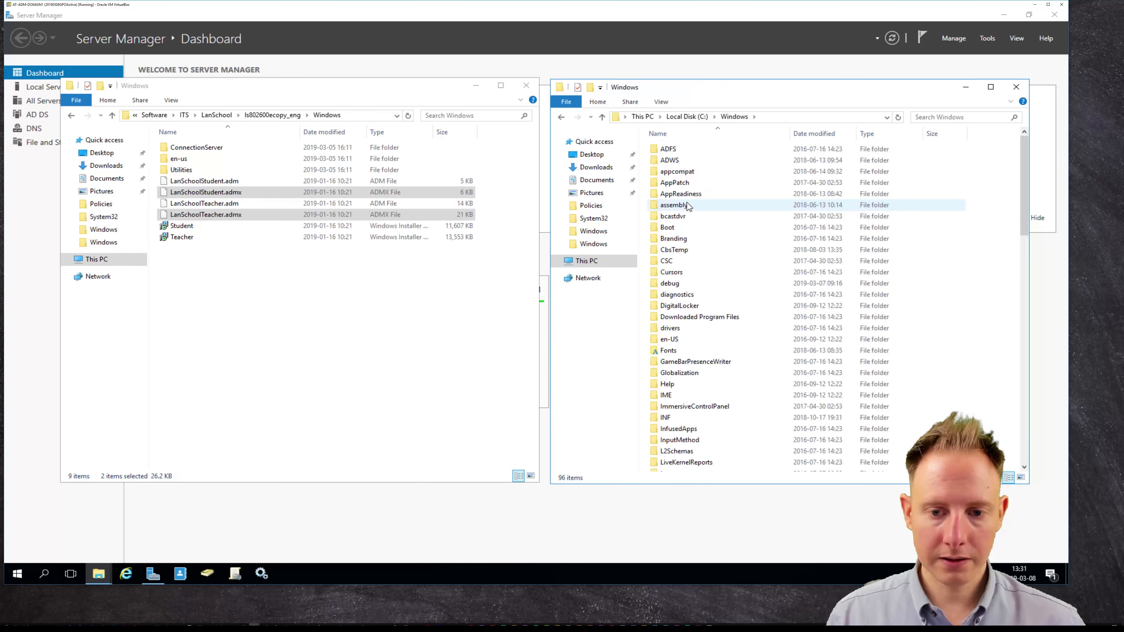
left_click(698, 216)
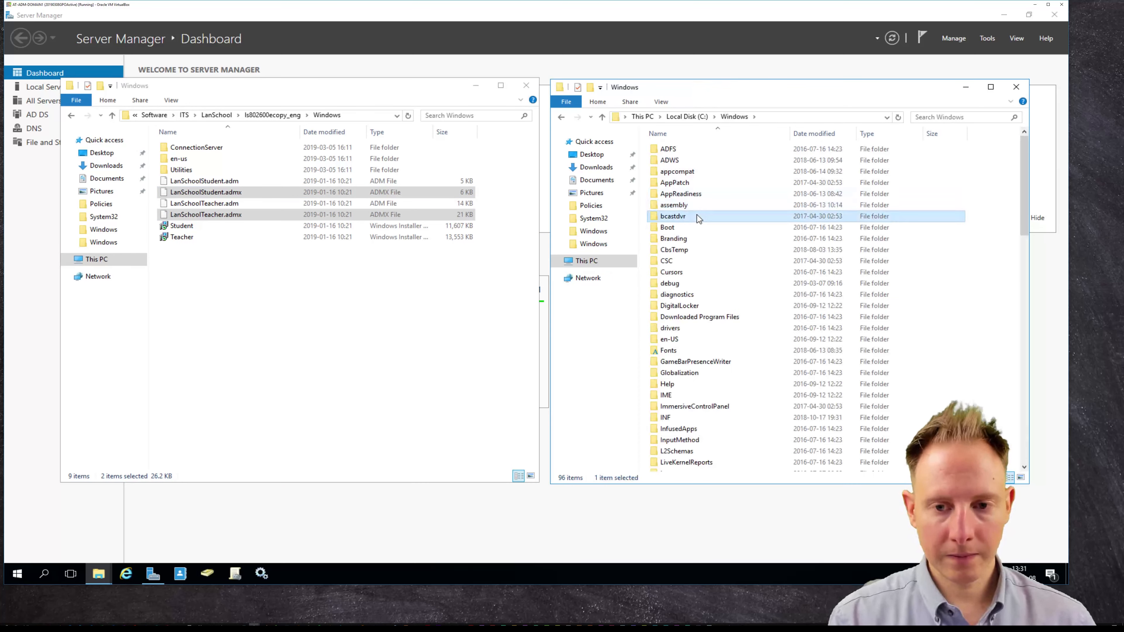
scroll(698, 217, "down", 9)
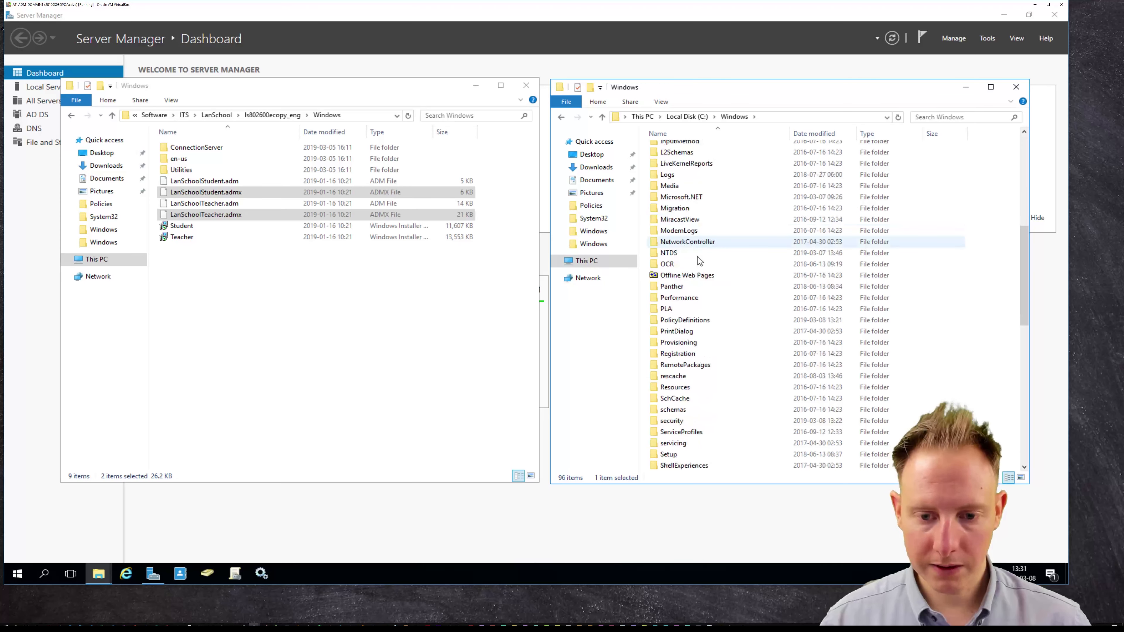
double_click(706, 321)
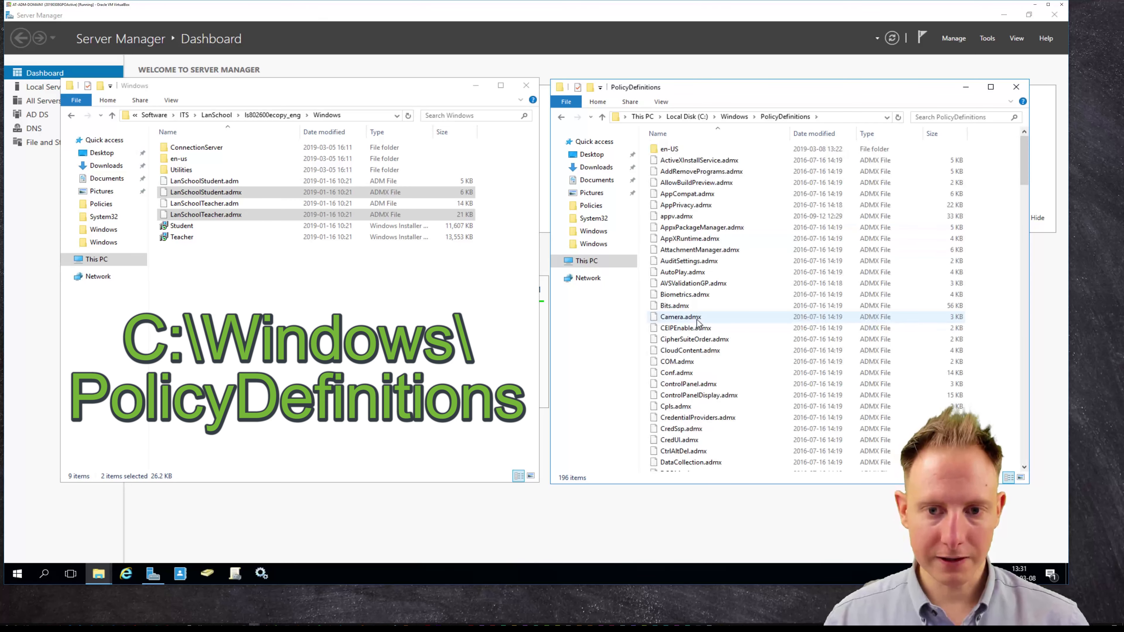
right_click(939, 203)
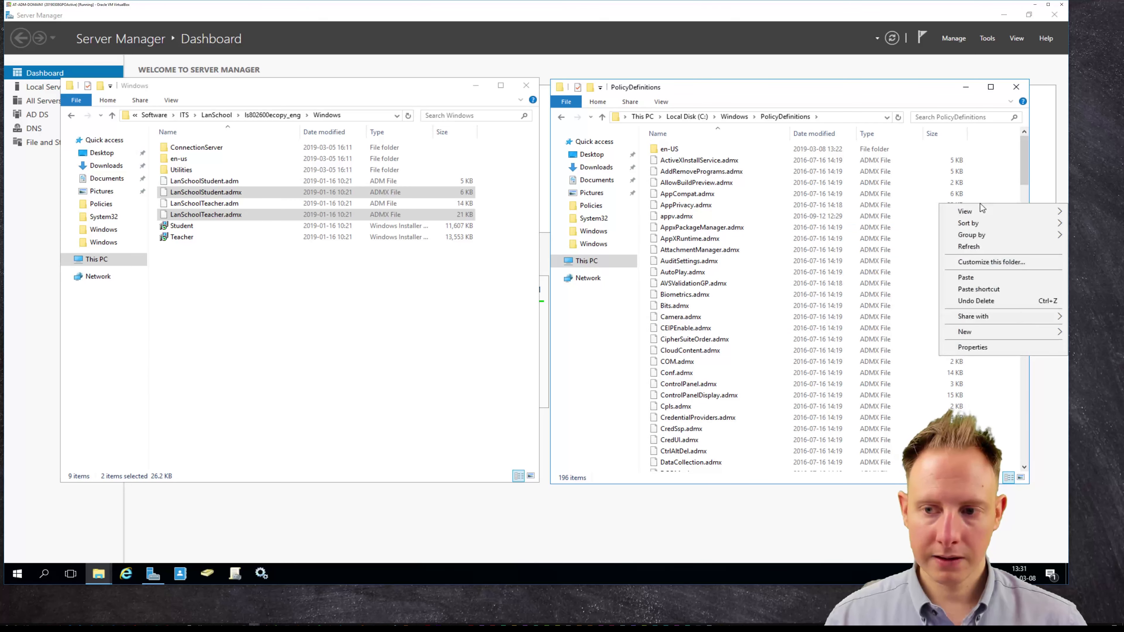
left_click(966, 277)
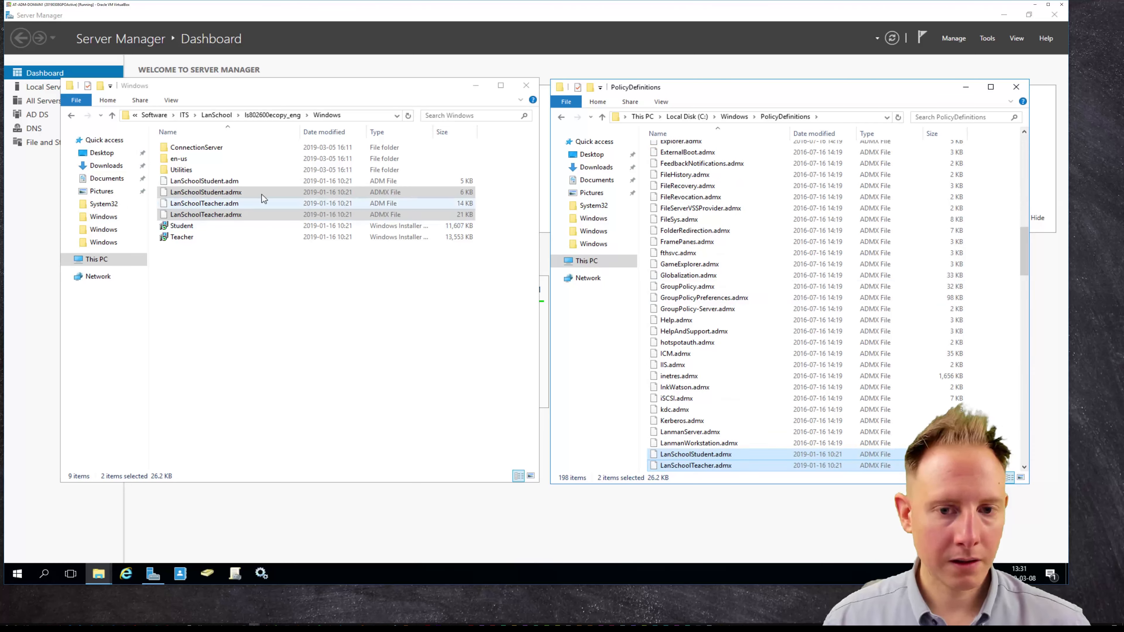
- Copy LanSchoolStudent.adml and LanSchoolTeacher.adml from the installer's en-us folder into the en-US folder of C:\Windows\PolicyDefinitions
scroll(711, 250, "up", 15)
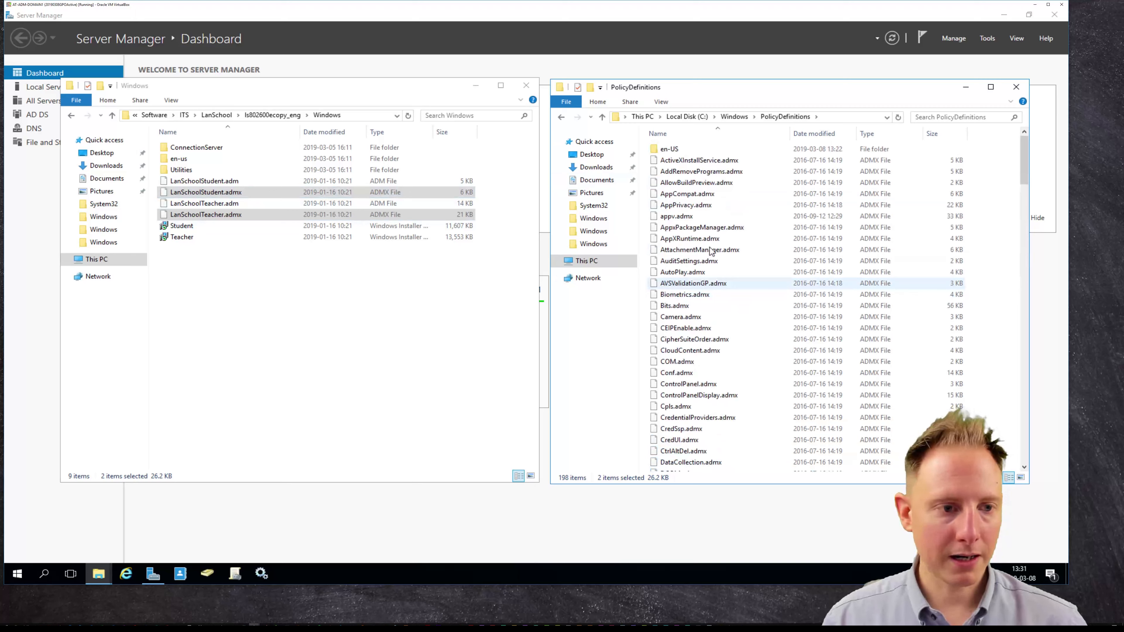
left_click(192, 162)
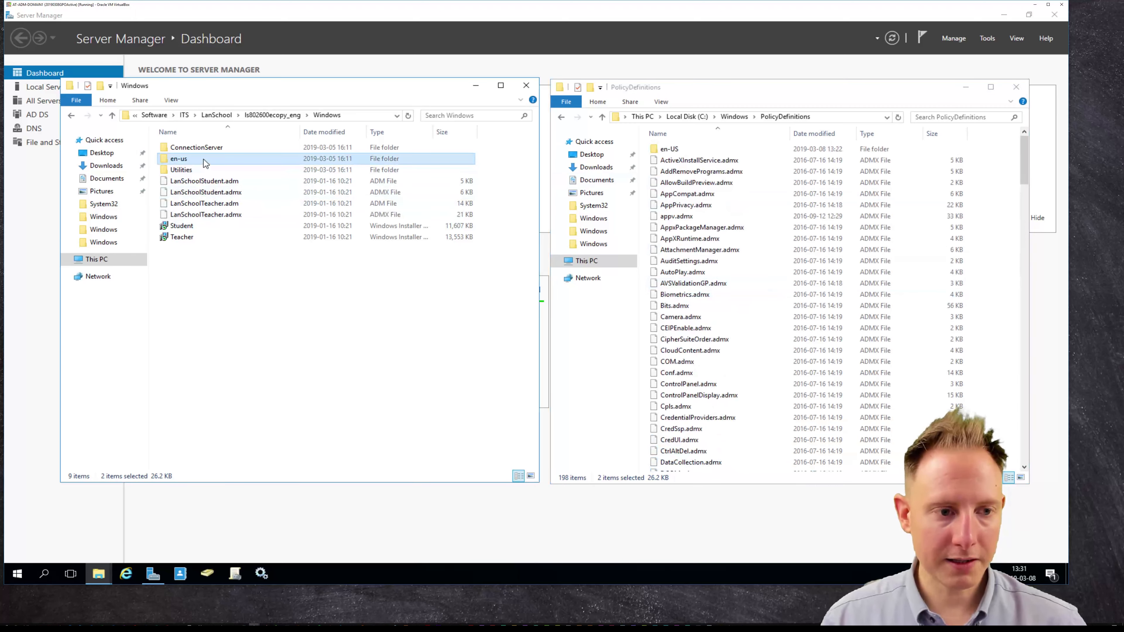
double_click(185, 160)
left_click_drag(252, 175, 223, 152)
right_click(222, 154)
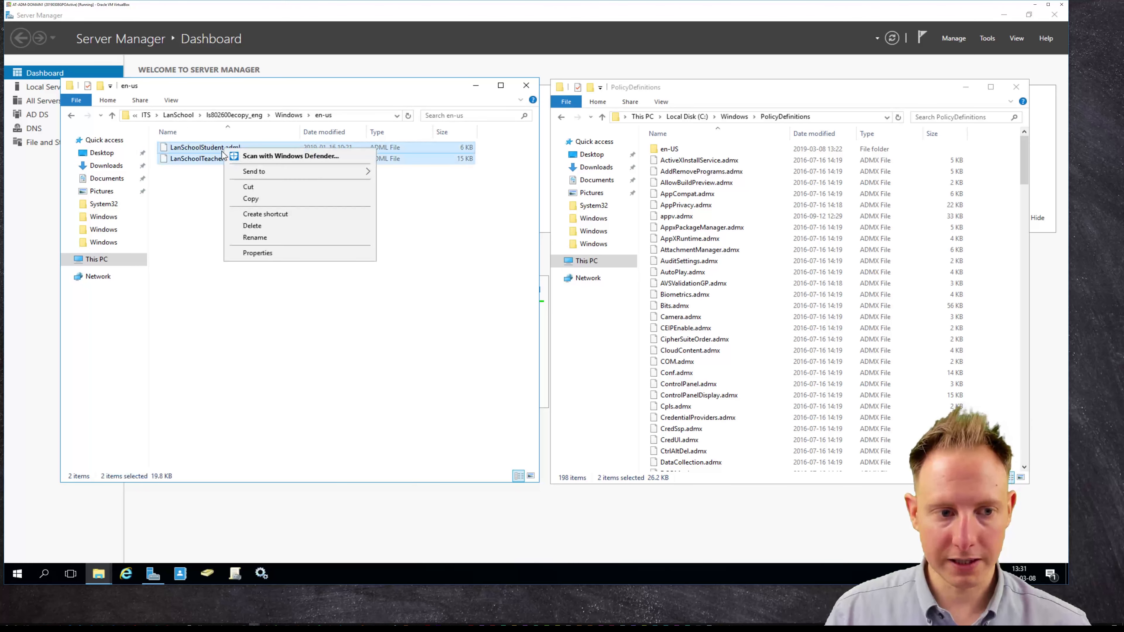
left_click(250, 200)
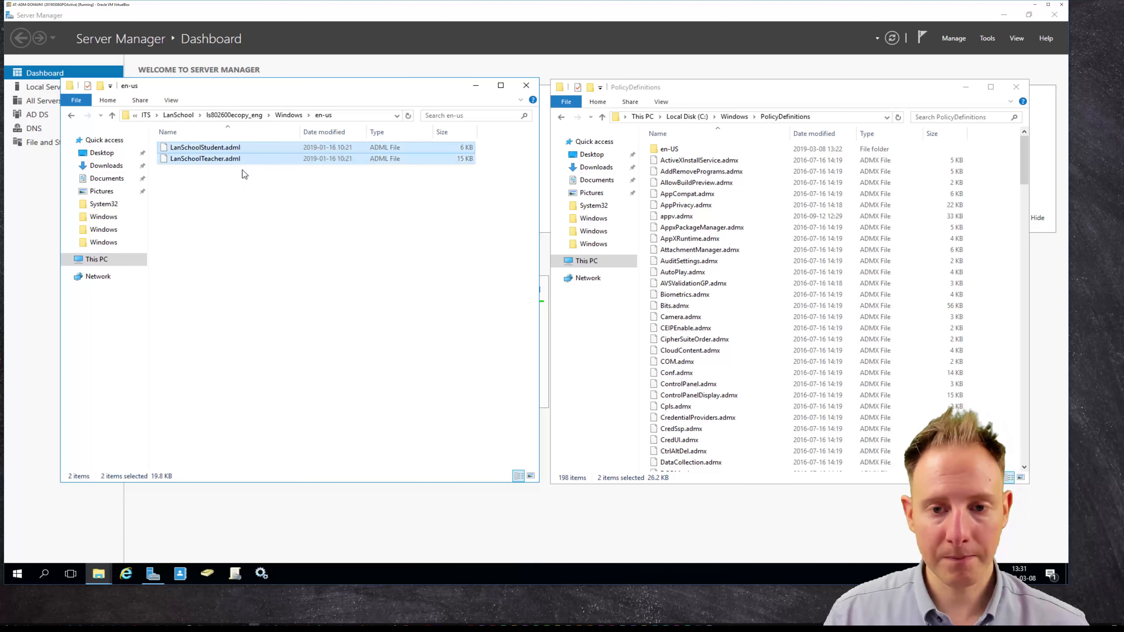
right_click(677, 149)
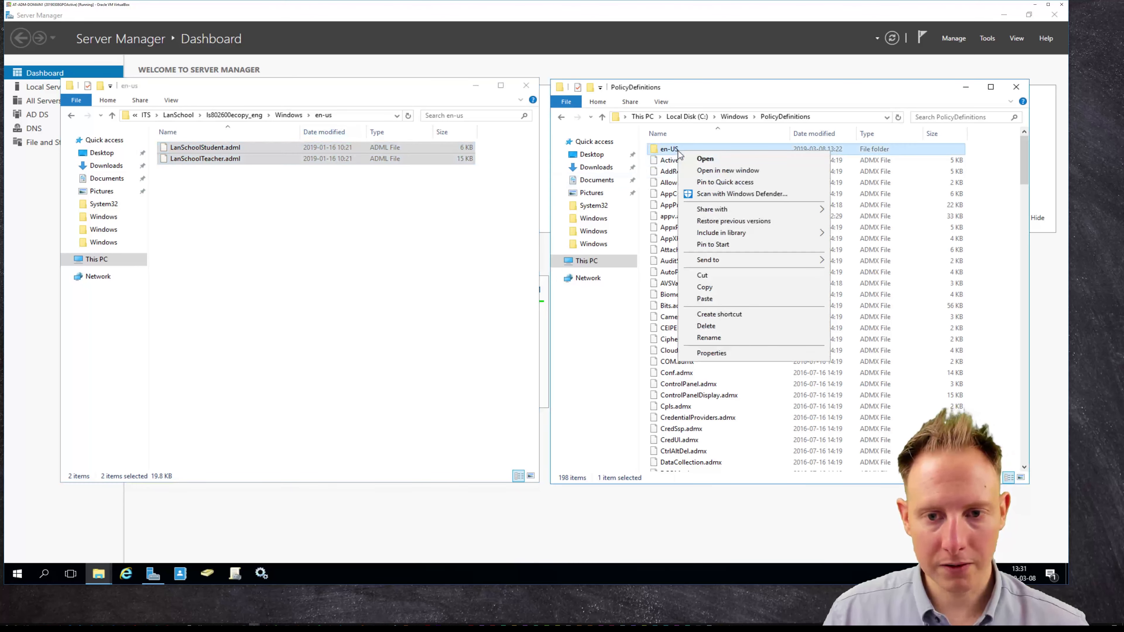
left_click(734, 299)
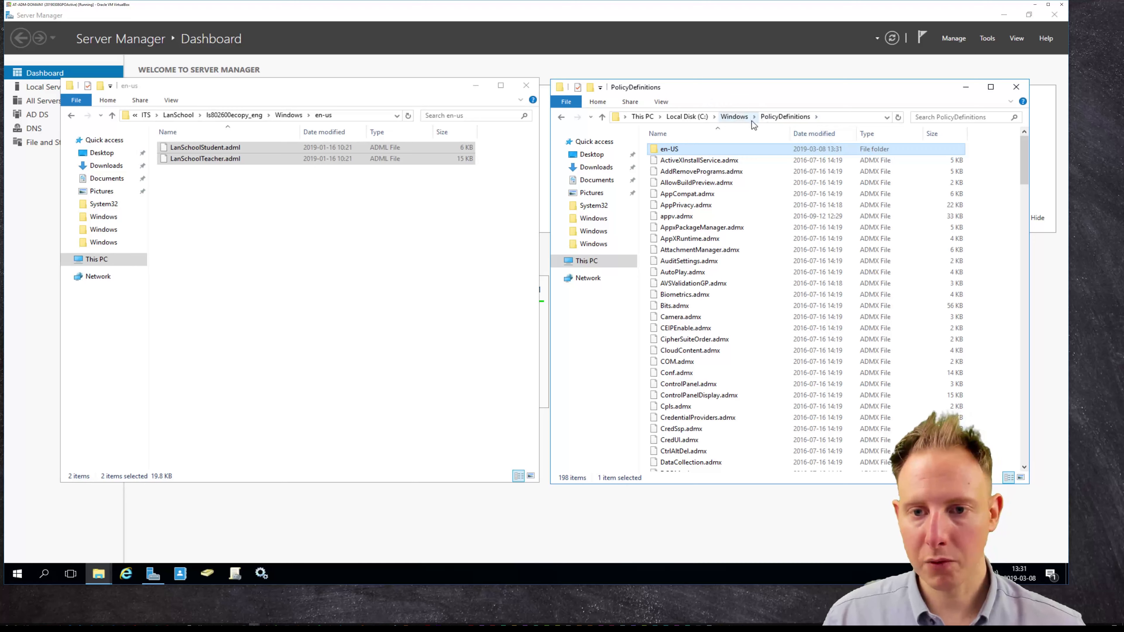
- In the destination window, open the C:\Windows\SYSVOL\domain\Policies\PolicyDefinitions folder
left_click(695, 117)
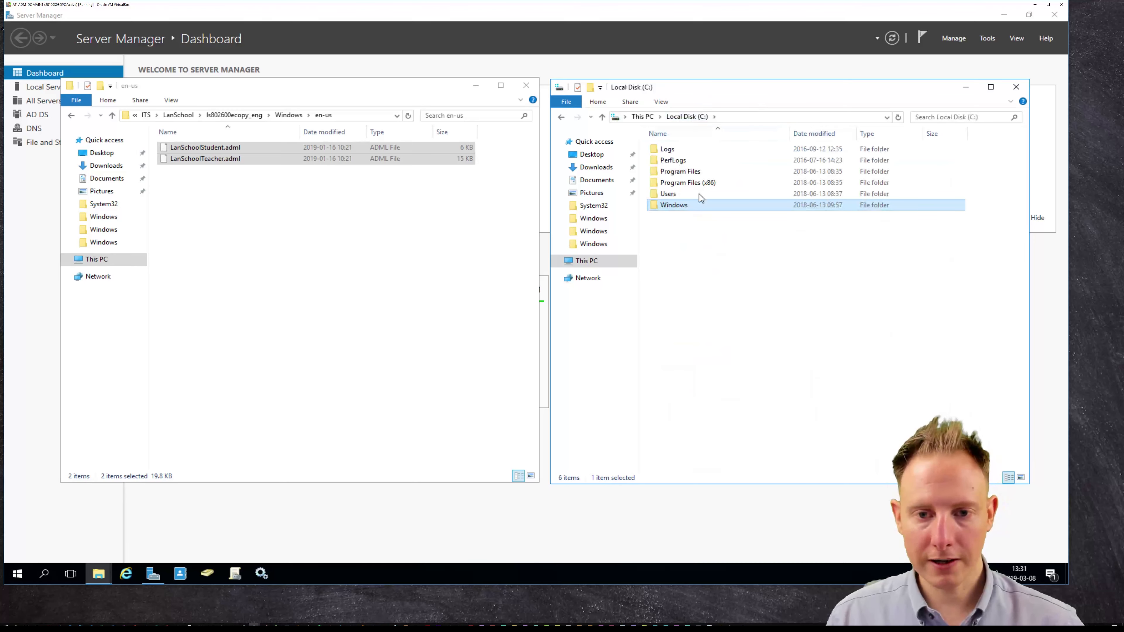
double_click(675, 204)
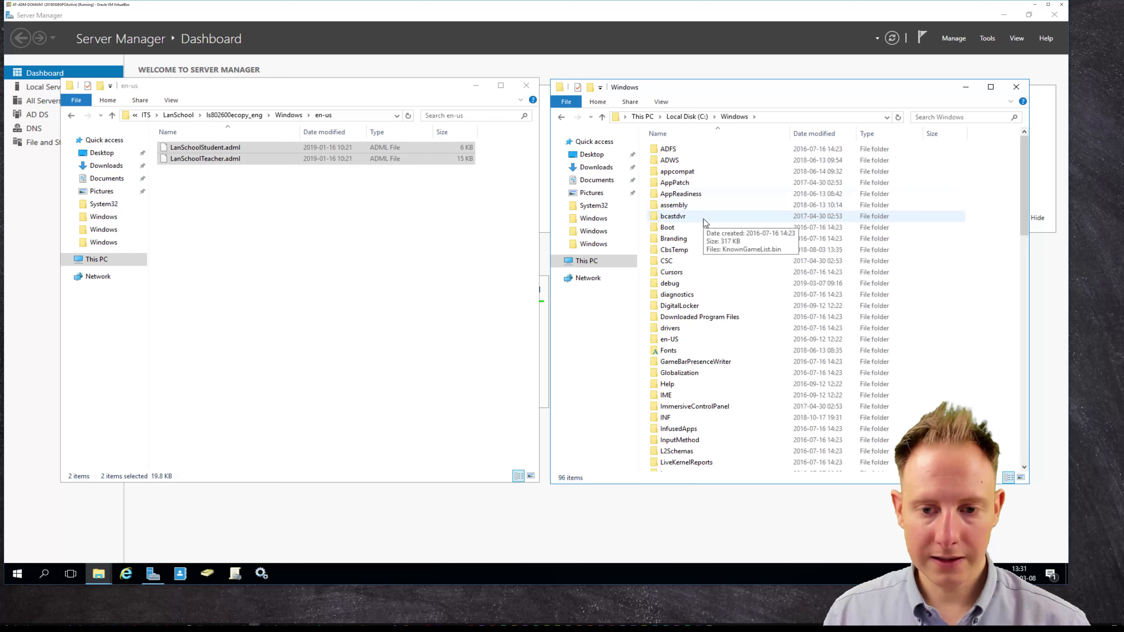
scroll(705, 222, "down", 15)
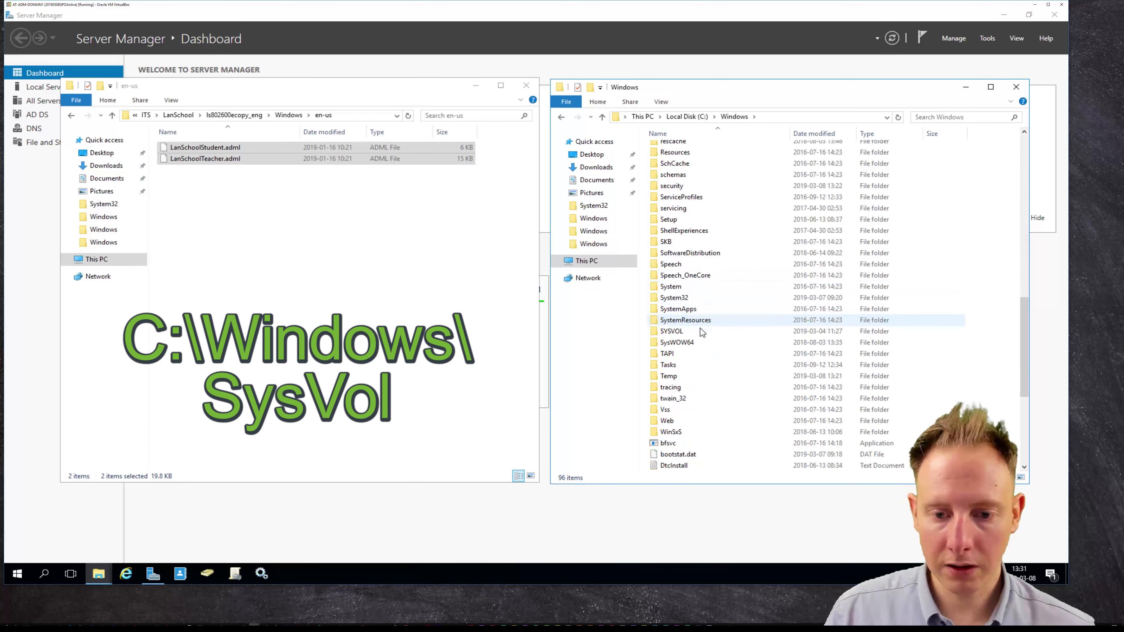
left_click(691, 331)
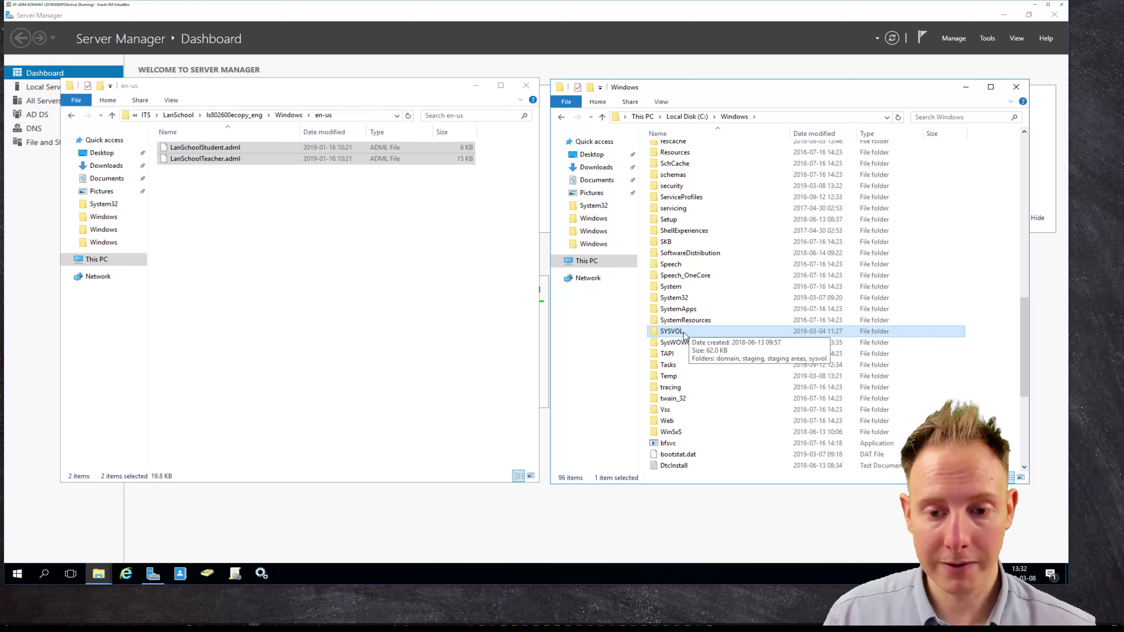
double_click(689, 330)
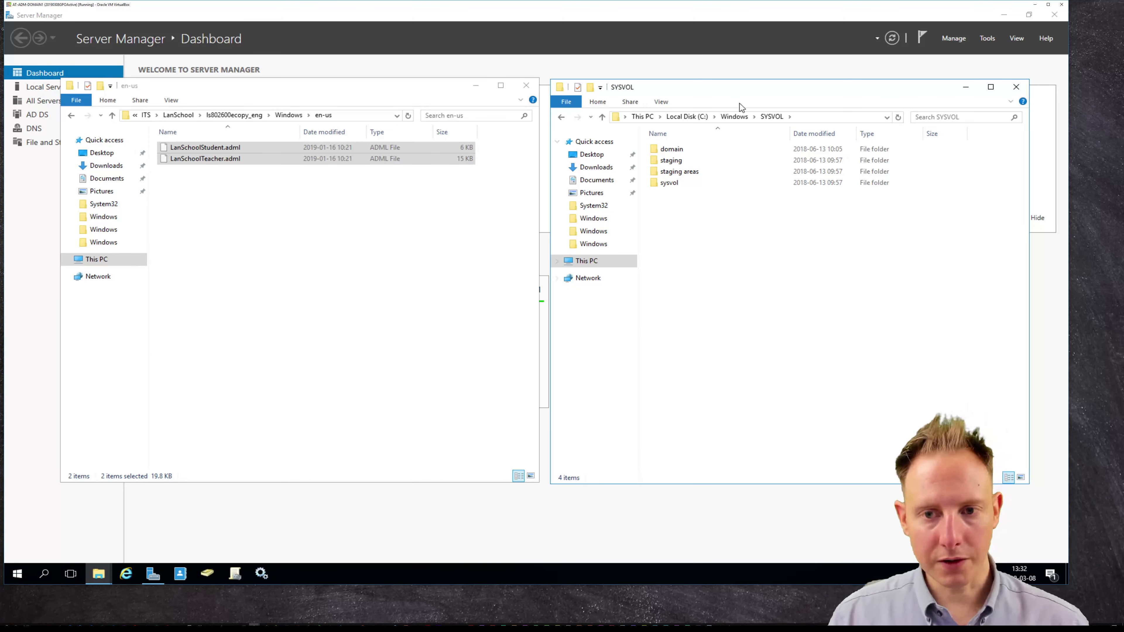
double_click(684, 150)
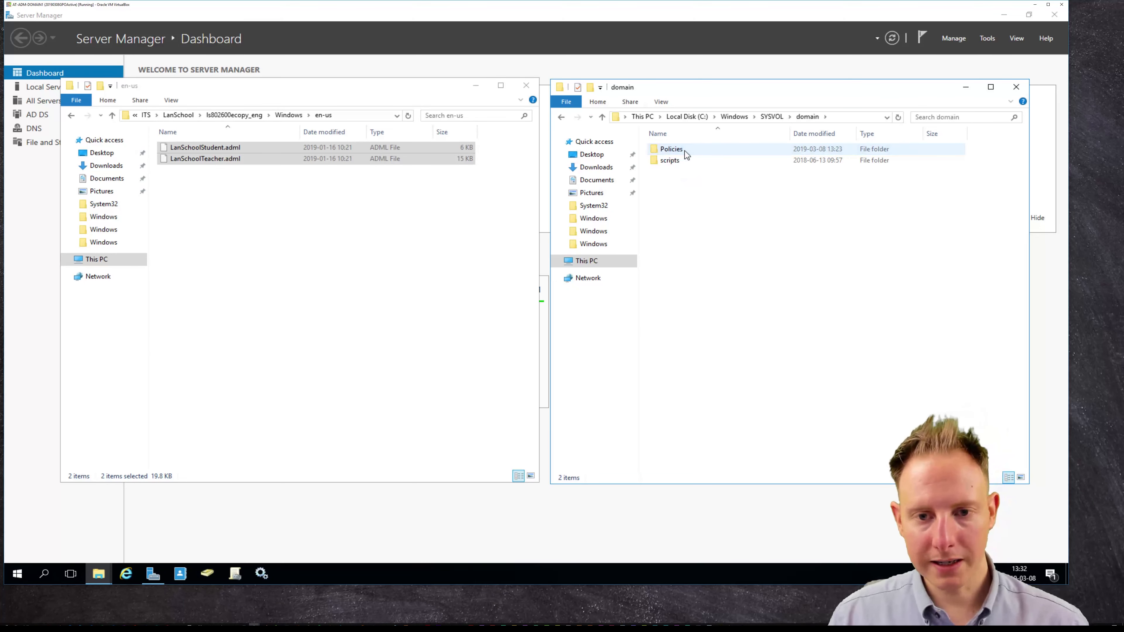
left_click(684, 150)
double_click(684, 150)
double_click(707, 208)
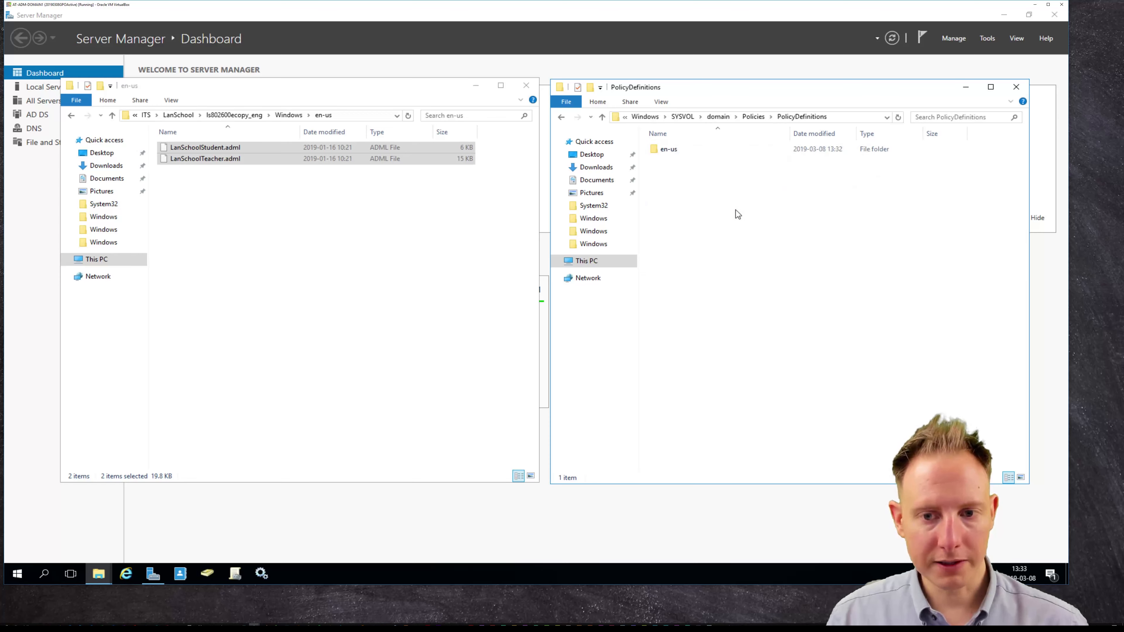
- Copy LanSchoolStudent.admx and LanSchoolTeacher.admx from the installer's Windows folder into the SYSVOL domain's PolicyDefinitions folder
right_click(691, 183)
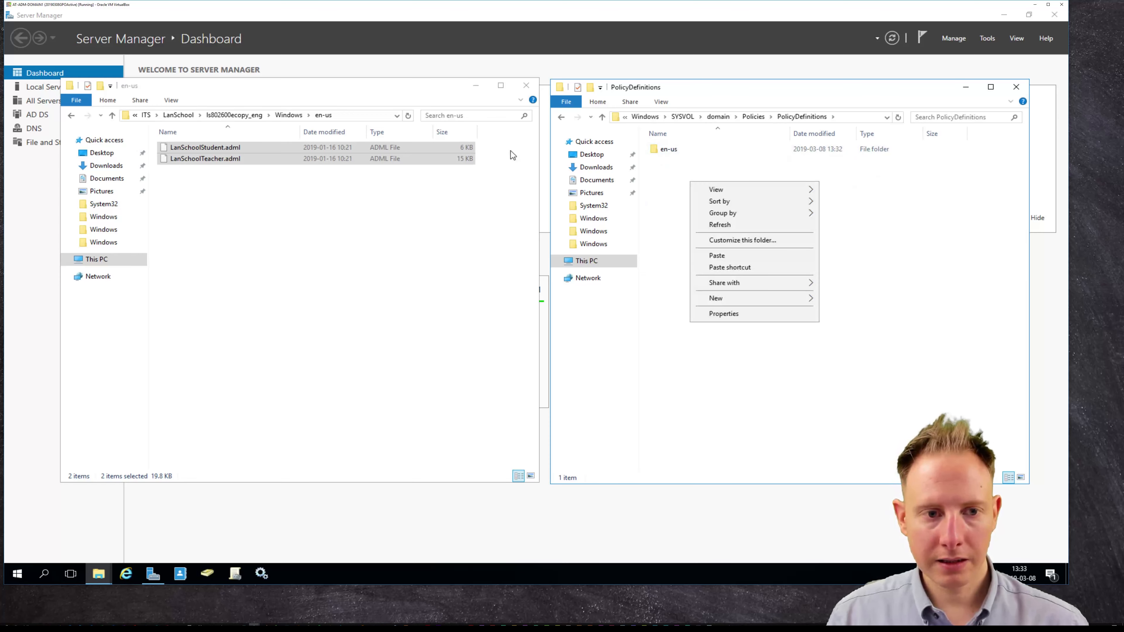
left_click(287, 115)
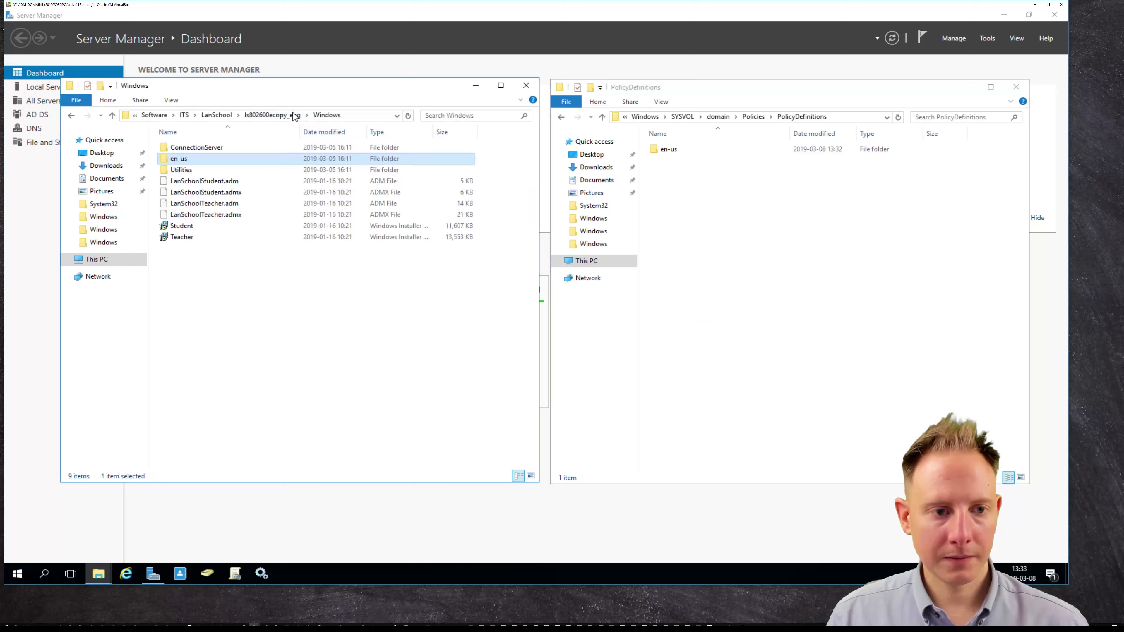
left_click(237, 214)
left_click(242, 192, "ctrl")
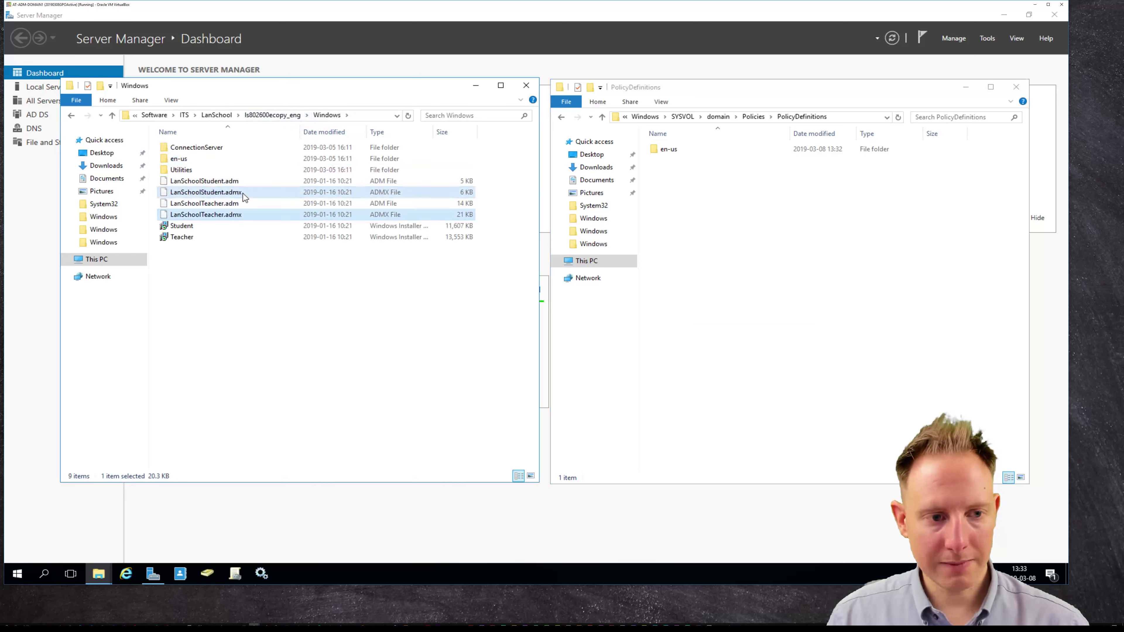
left_click_drag(261, 201, 736, 245)
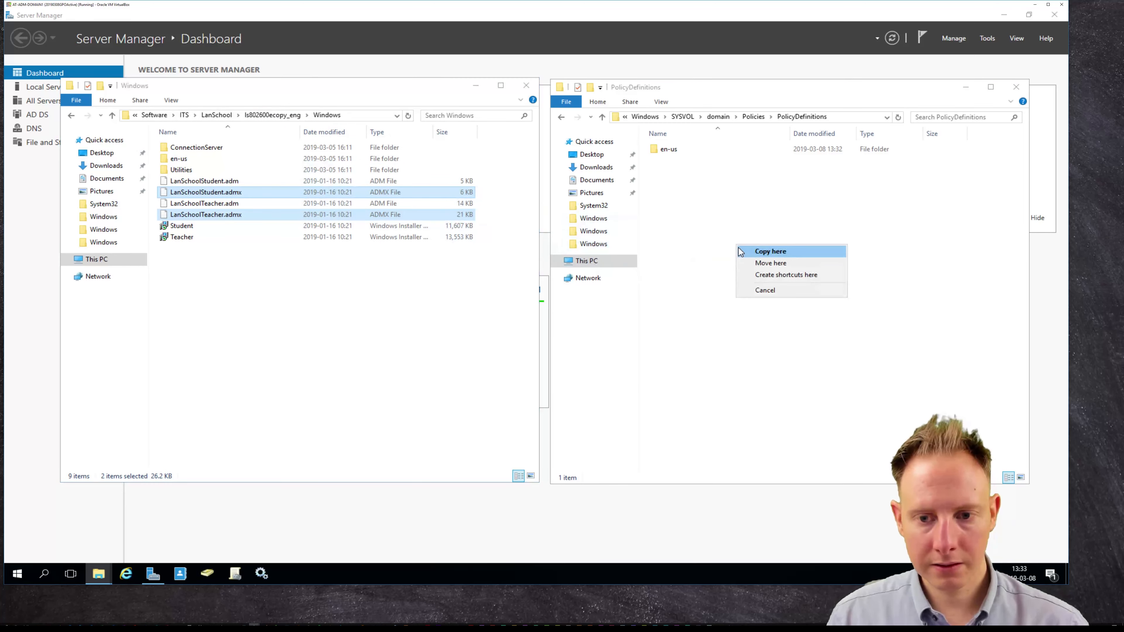
left_click(756, 253)
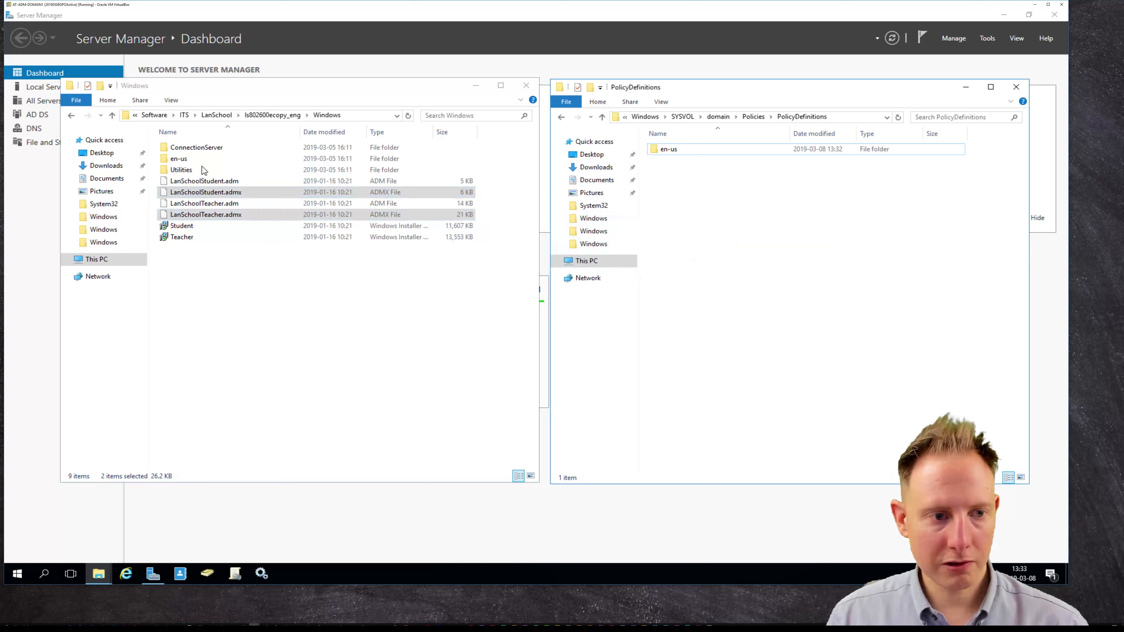
- Copy LanSchoolStudent.adml and LanSchoolTeacher.adml from the installer's en-us folder into the en-us folder of the SYSVOL PolicyDefinitions
double_click(179, 159)
left_click_drag(260, 184, 212, 149)
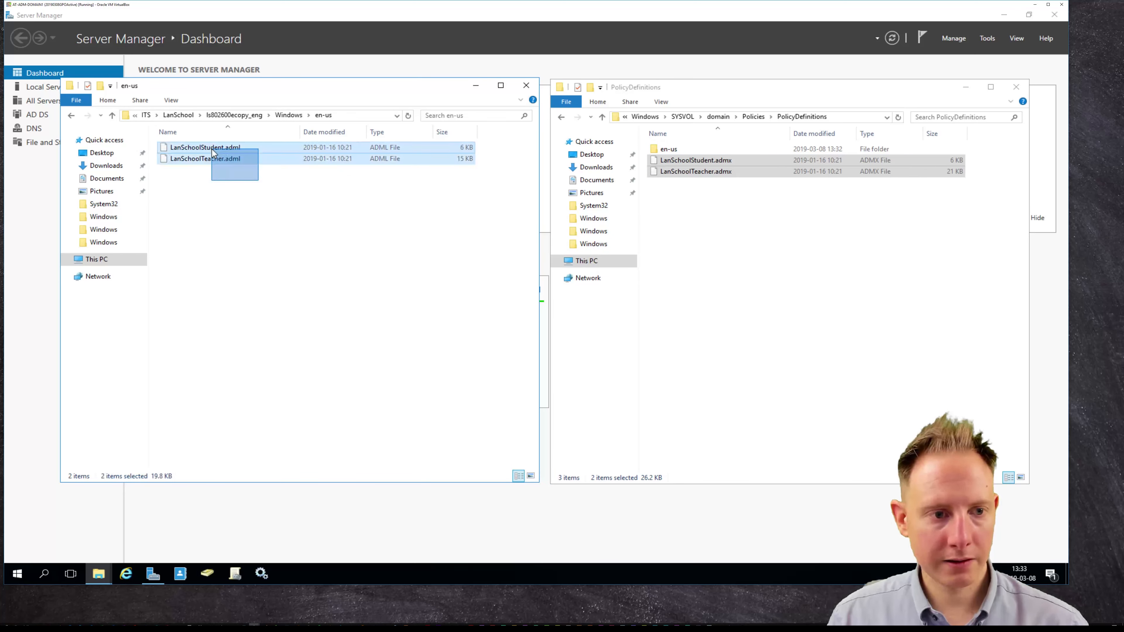
right_click(211, 148)
left_click(239, 200)
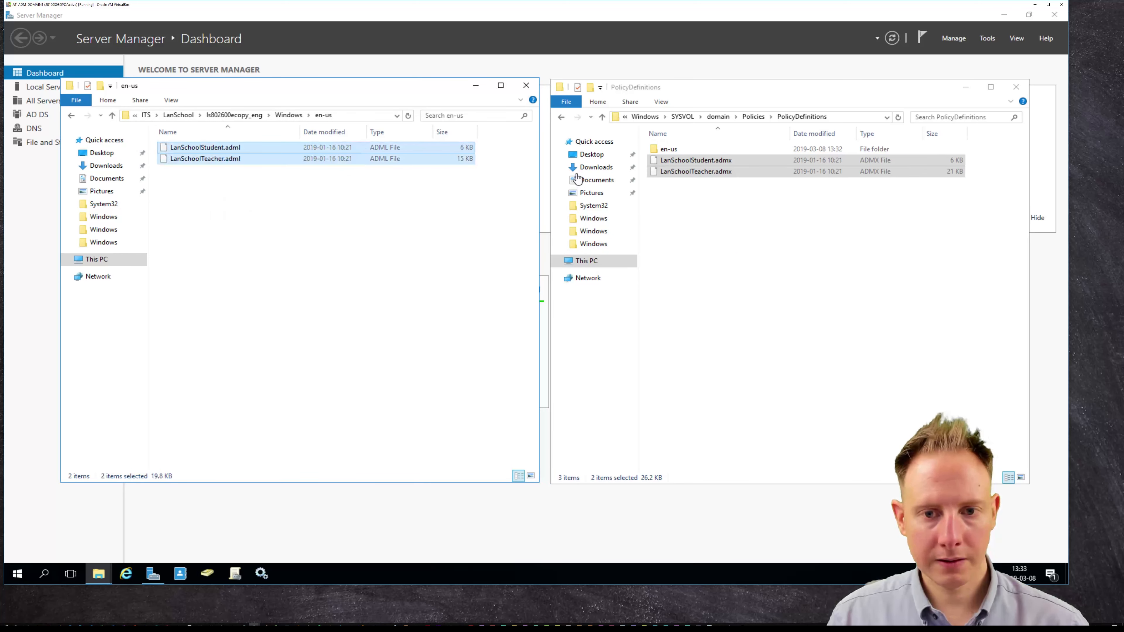
right_click(655, 150)
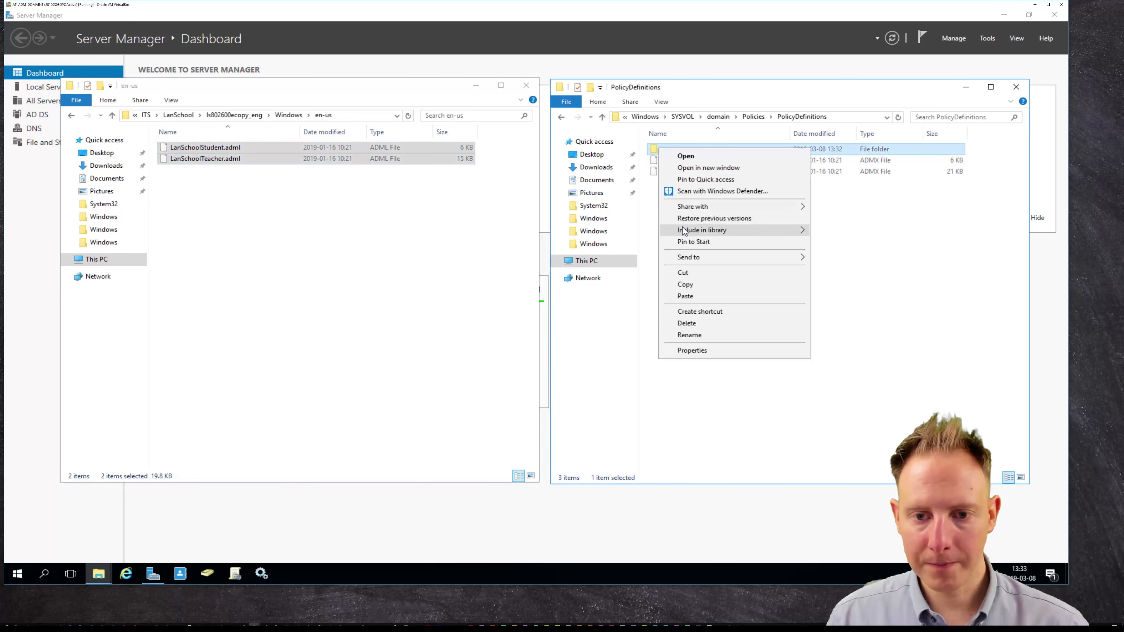
left_click(703, 296)
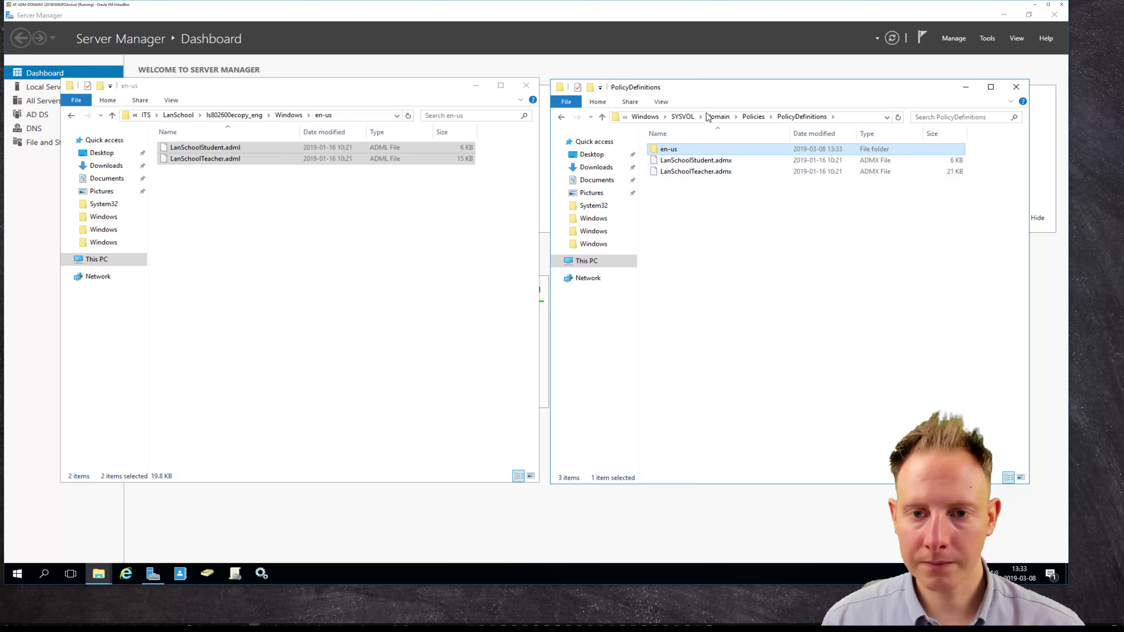
- Check the PolicyDefinitions folder through the shared path SYSVOL\sysvol\itsdemoat.co.uk\Policies for the replicated LanSchool templates
left_click(684, 116)
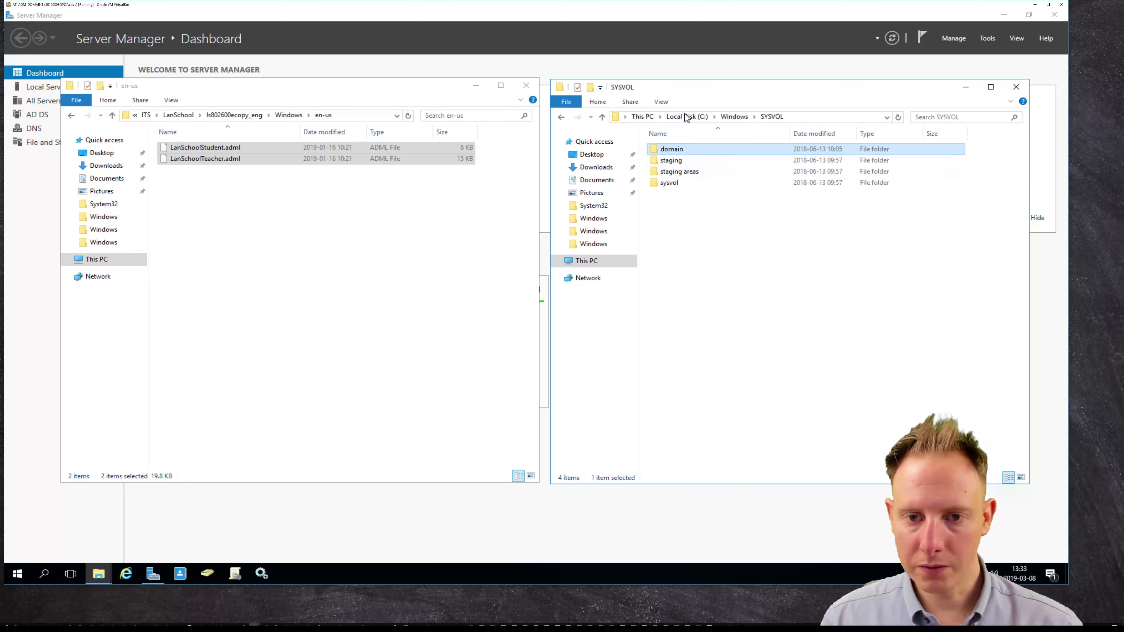
double_click(666, 183)
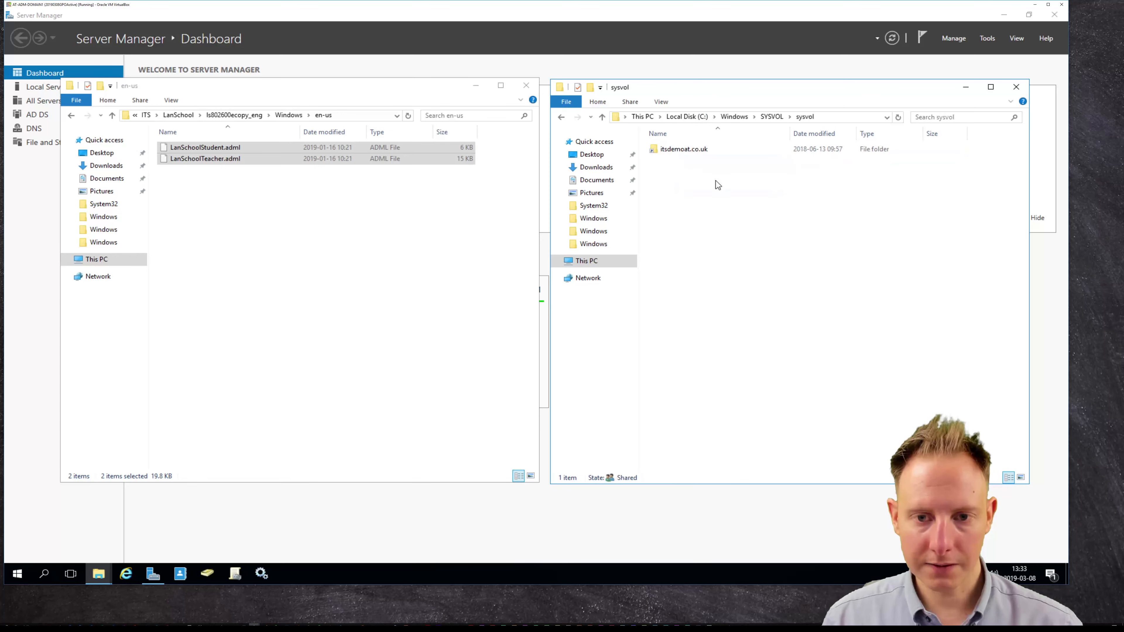
double_click(694, 150)
double_click(679, 150)
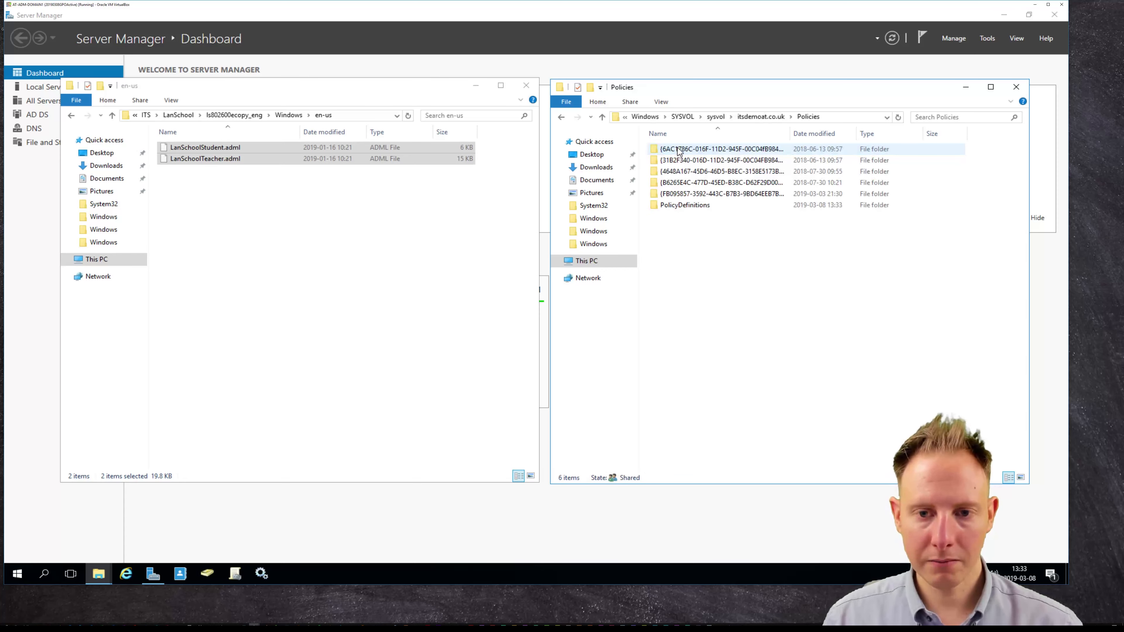
double_click(693, 201)
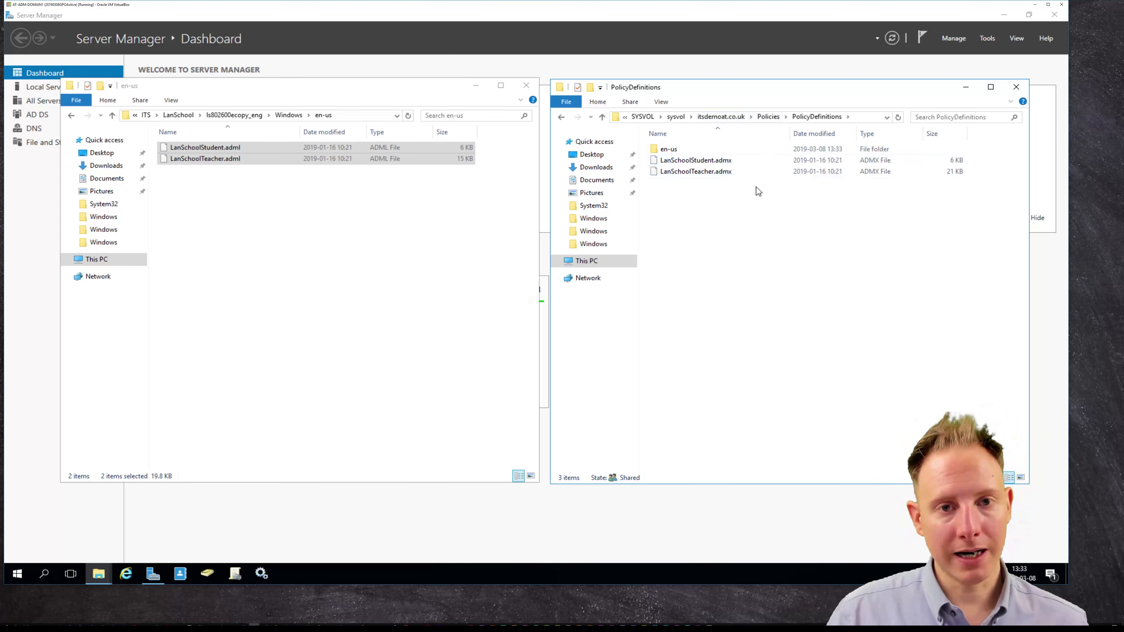
- Close both File Explorer windows
left_click(417, 256)
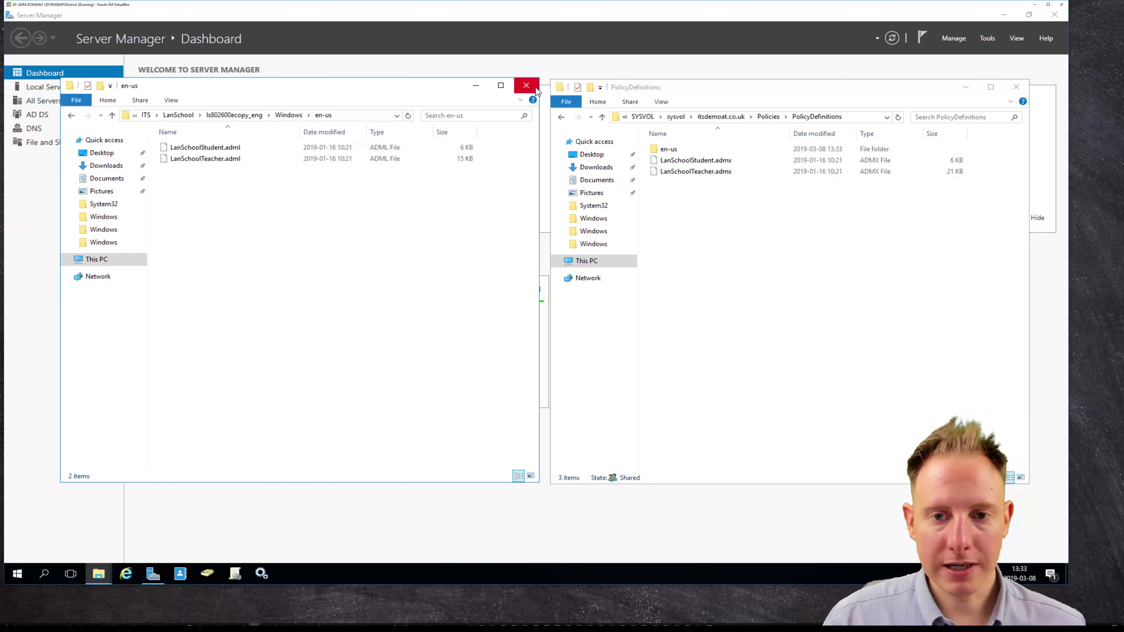
left_click(1015, 87)
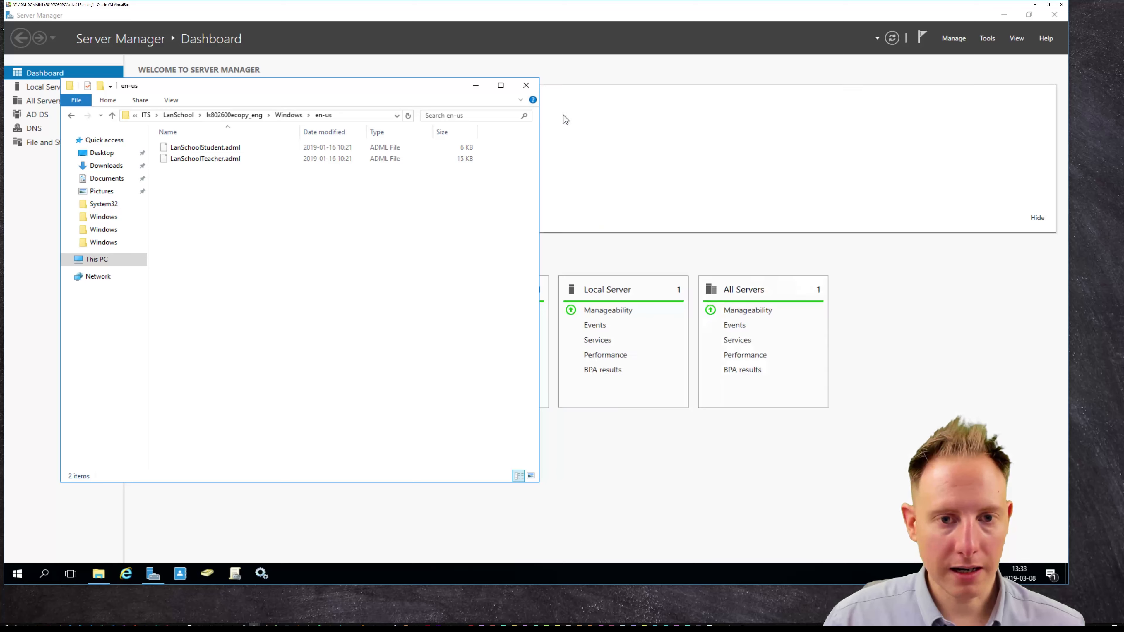
left_click(526, 85)
- Switch to Group Policy Management and open the Default Domain Policy from Group Policy Objects for editing
left_click(235, 574)
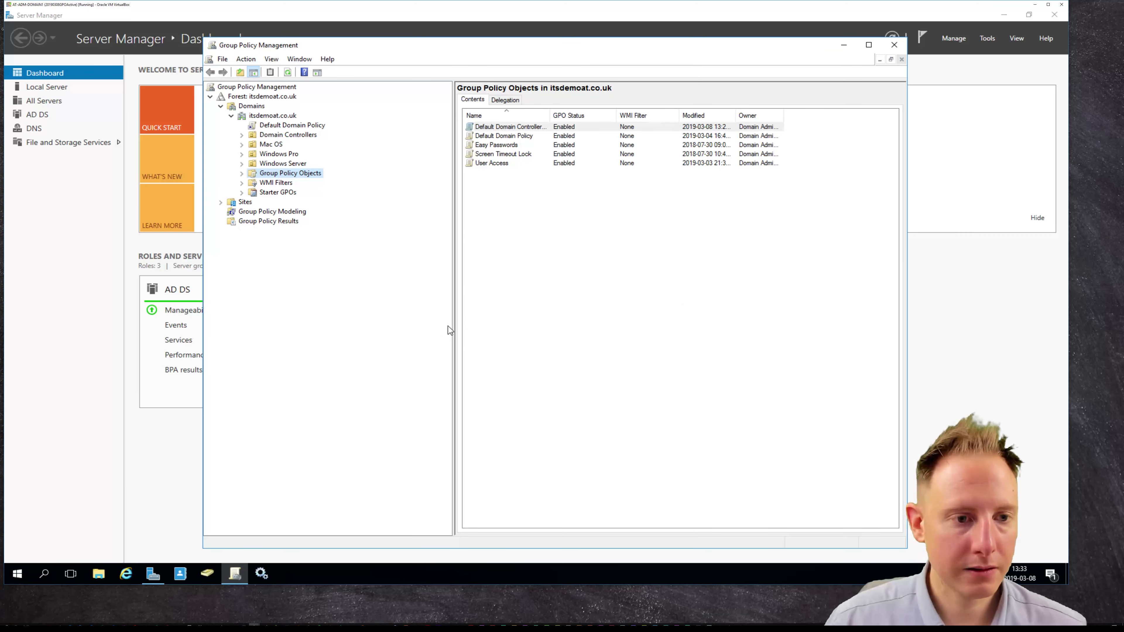
left_click(242, 173)
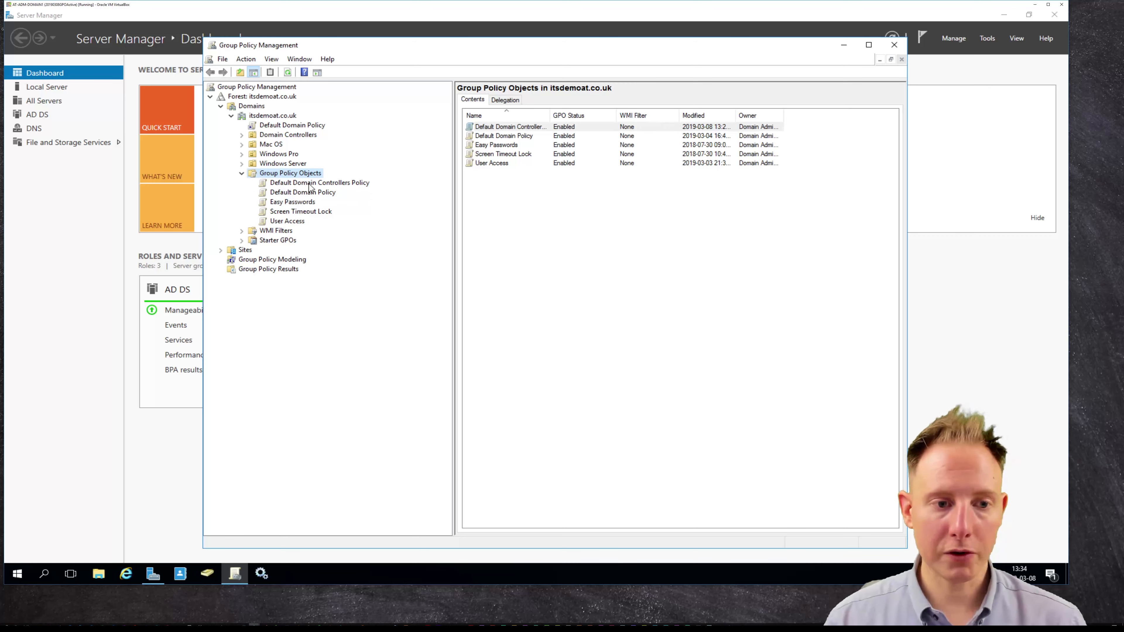
right_click(291, 195)
left_click(310, 203)
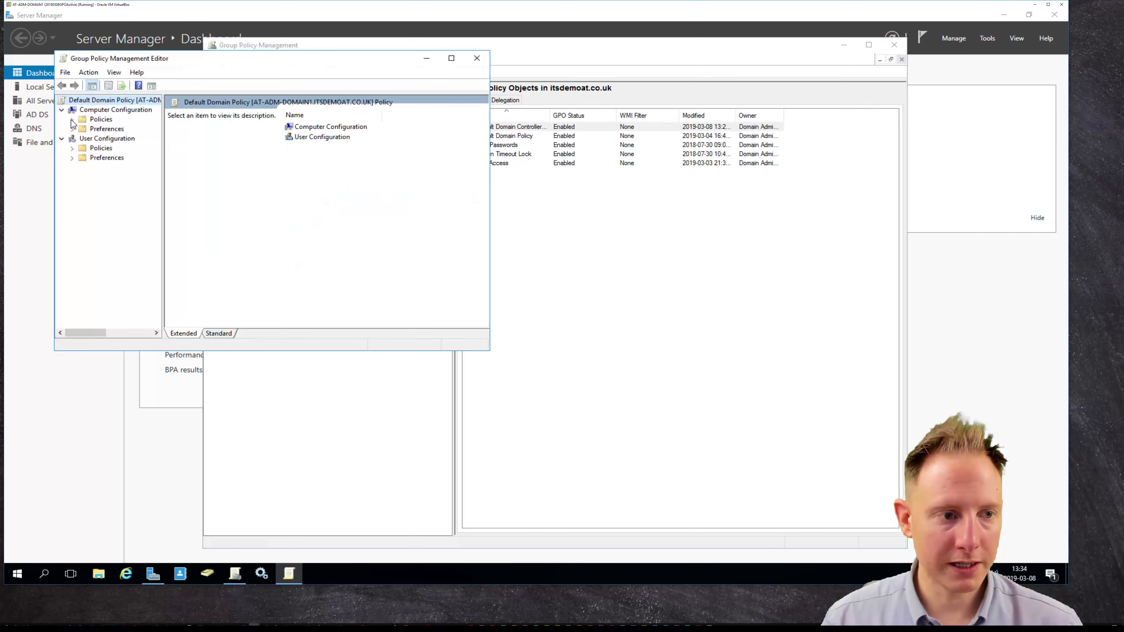
- Examine the Administrative Templates under Computer Configuration > Policies for LanSchool option folders, with full names readable, and close the policy editor
left_click(72, 119)
left_click(83, 148)
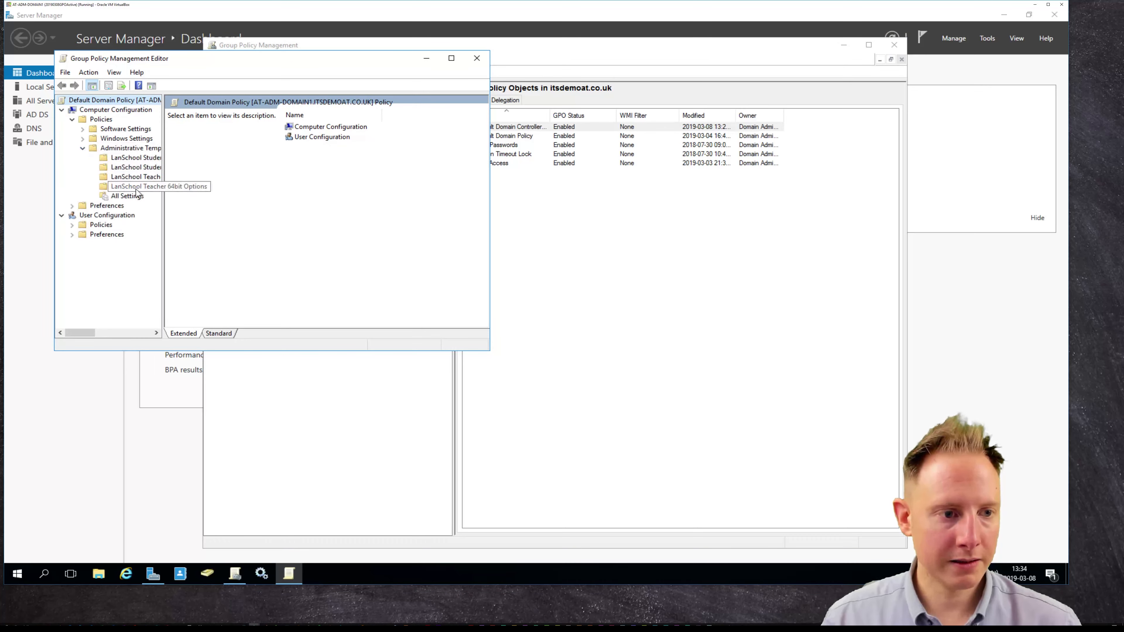
left_click_drag(162, 196, 286, 208)
left_click_drag(267, 65, 601, 180)
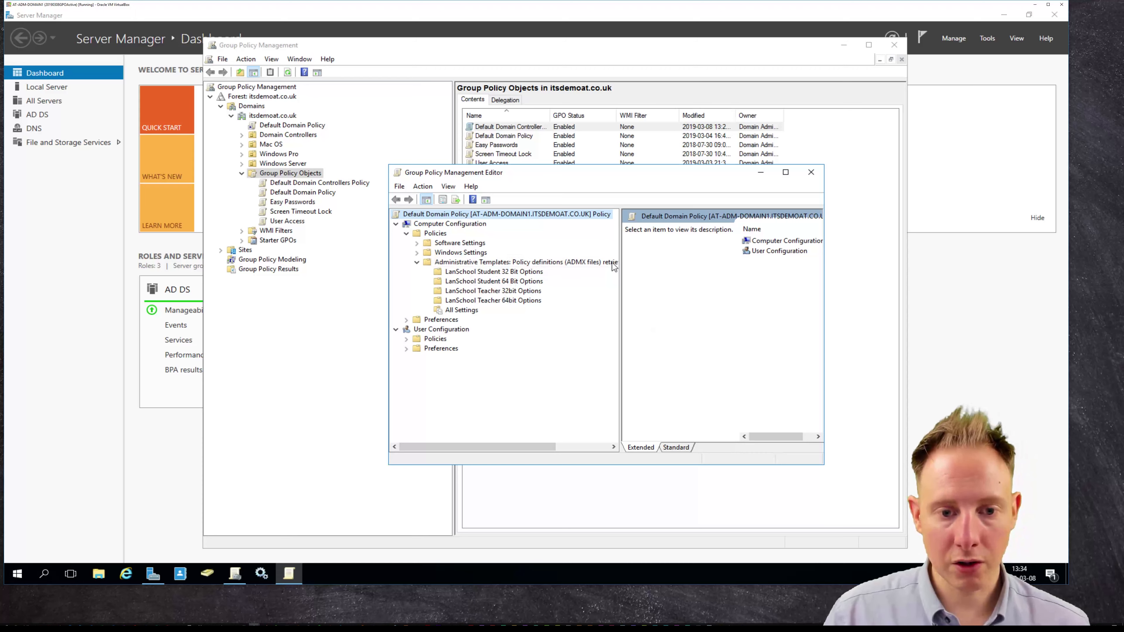
left_click(810, 173)
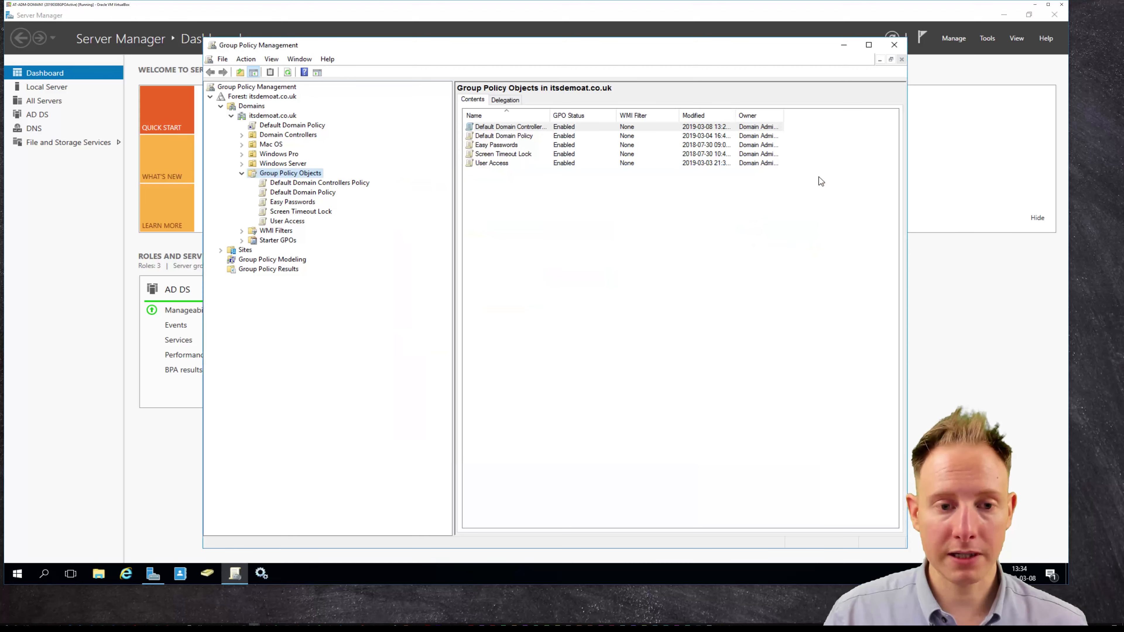